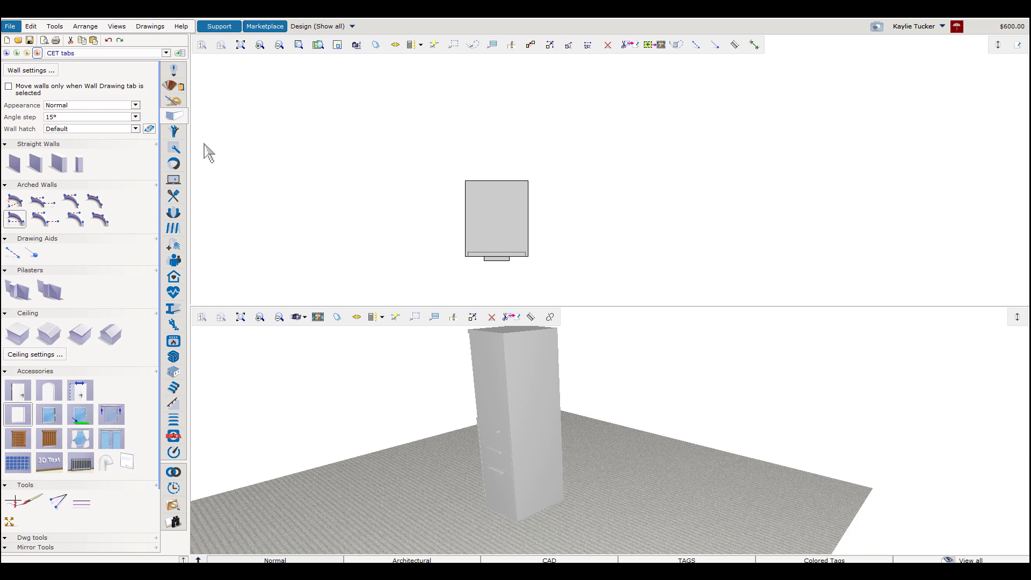
# - Stretch the pedestal tower with upper bookcase to a 30-inch depth and set its orientation to Right
pyautogui.click(184, 151)
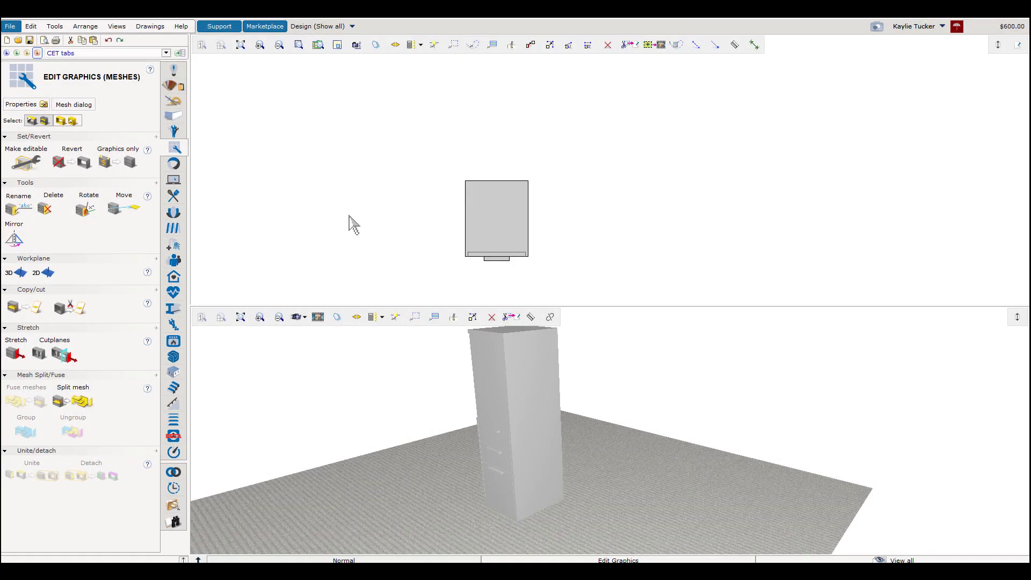
pyautogui.click(494, 208)
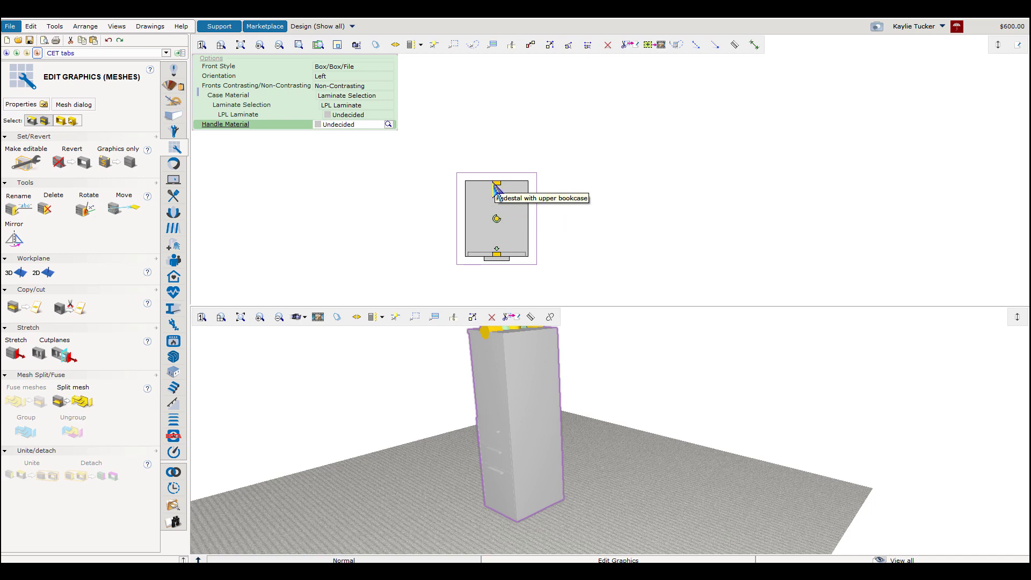
pyautogui.moveTo(504, 172); pyautogui.dragTo(503, 137)
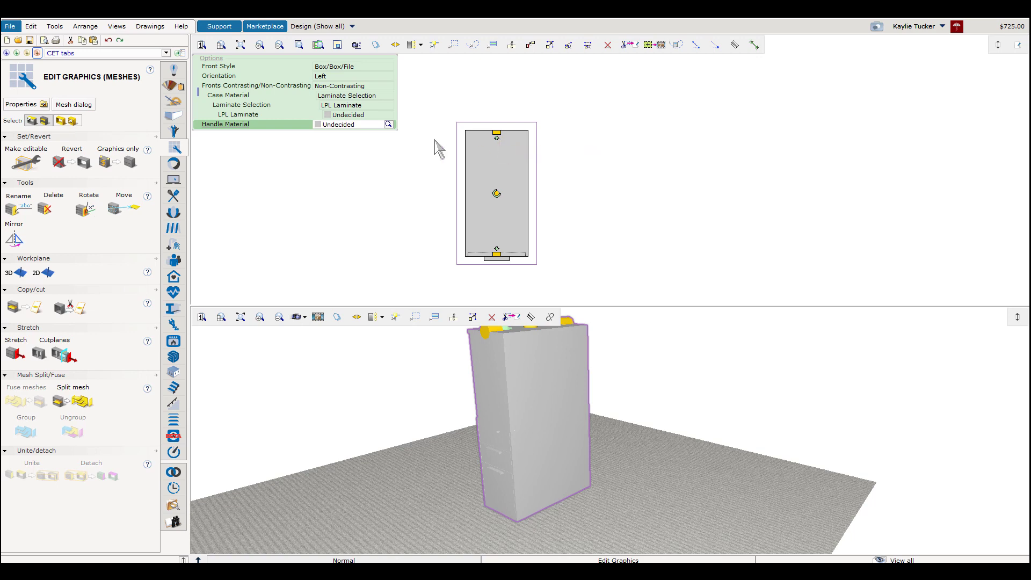
pyautogui.click(354, 77)
pyautogui.click(345, 93)
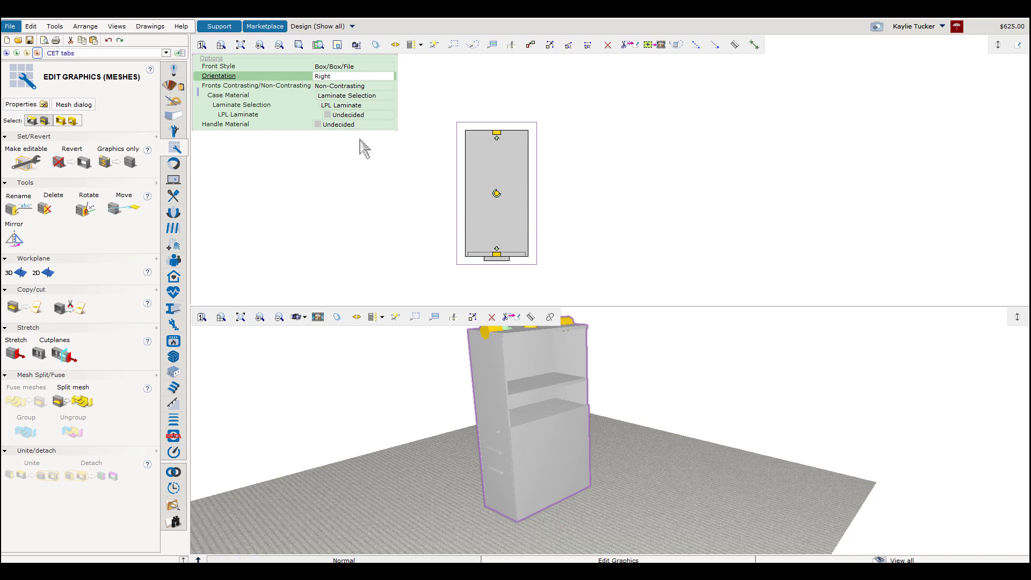
# - Set the tower's case to HPL Laminate in GT Cherry and its handle material to Midnight
pyautogui.click(370, 106)
pyautogui.click(367, 123)
pyautogui.click(369, 115)
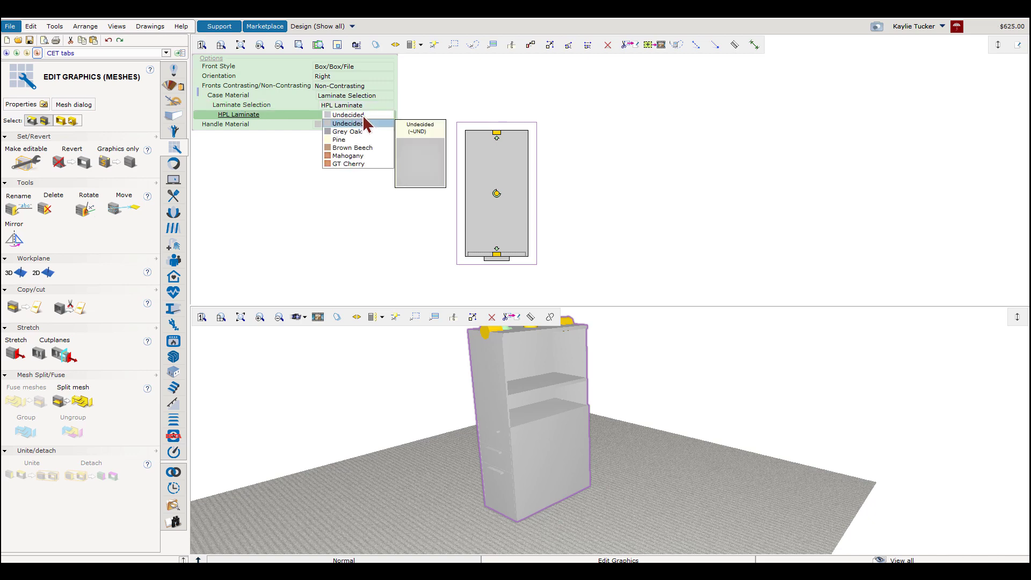
pyautogui.click(365, 165)
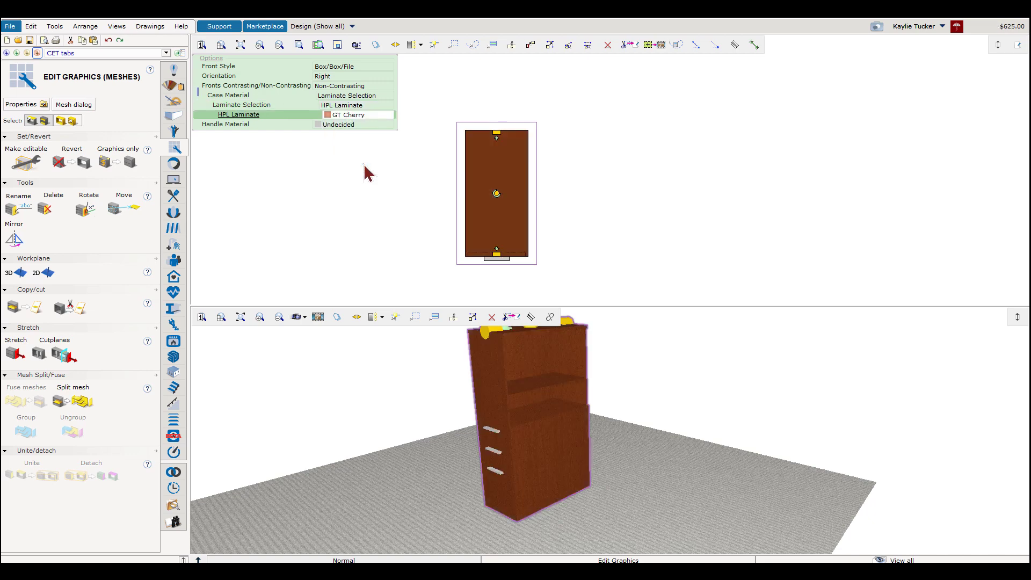
pyautogui.click(363, 125)
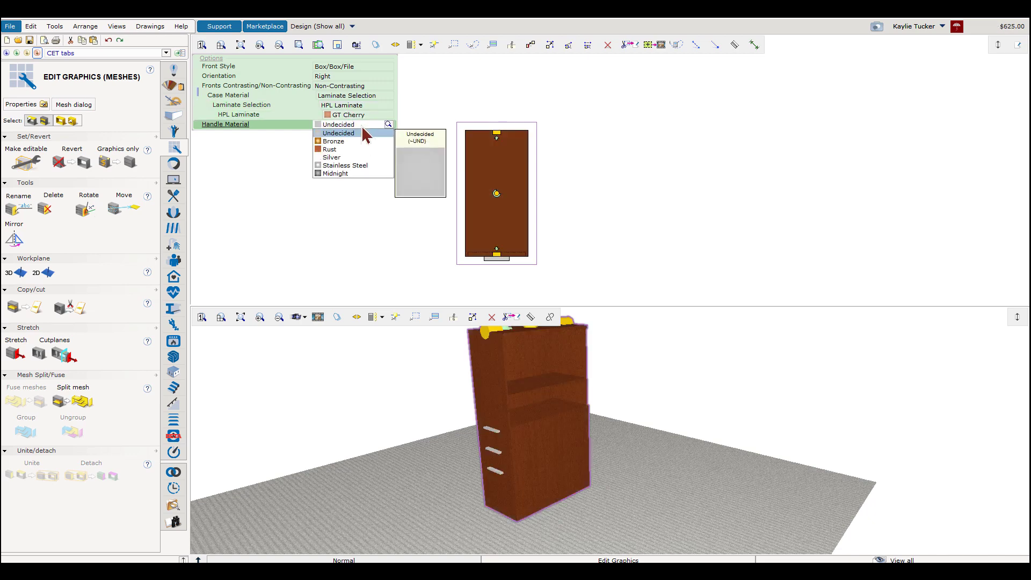
pyautogui.click(355, 174)
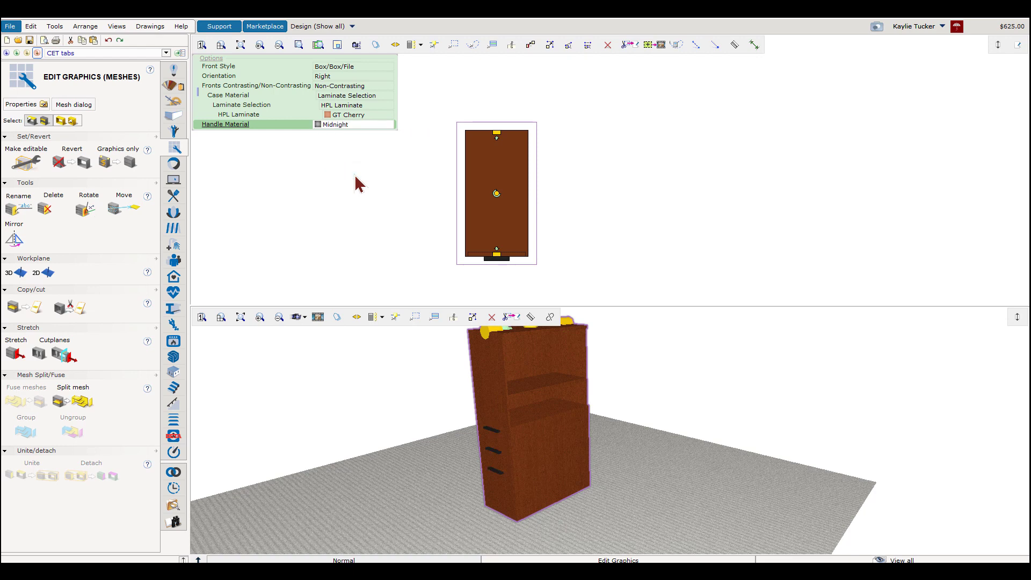
pyautogui.click(378, 213)
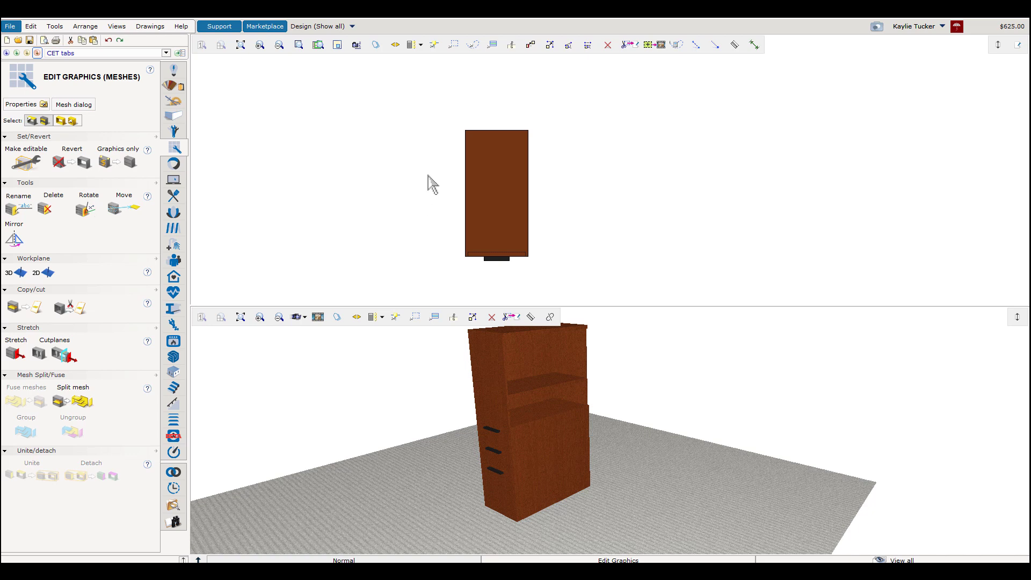
# - Query the tower and make its main part a special with part number FIKA-TOWER-4BBF-1530-R-SPECIAL
pyautogui.rightClick(494, 142)
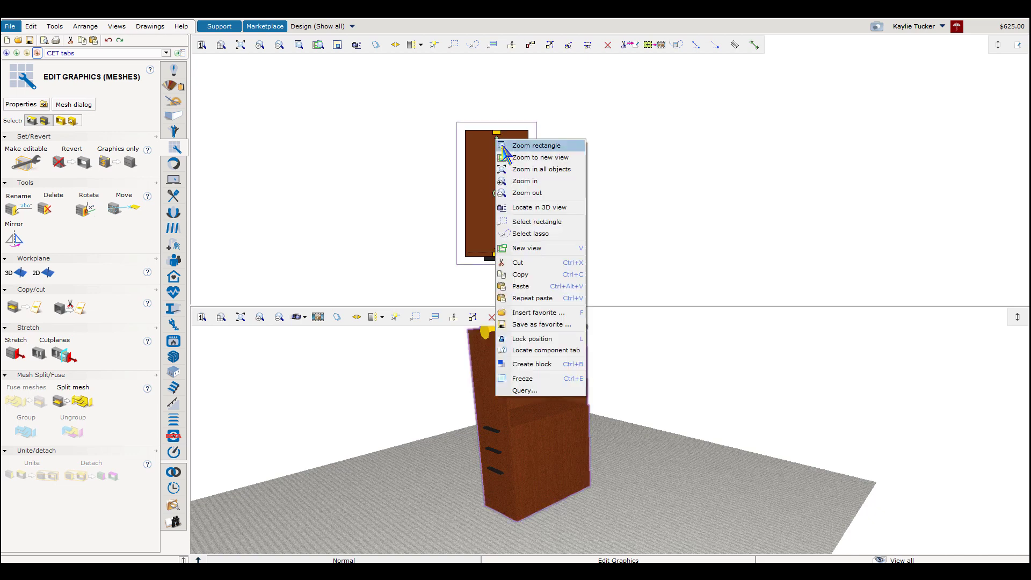
pyautogui.click(536, 391)
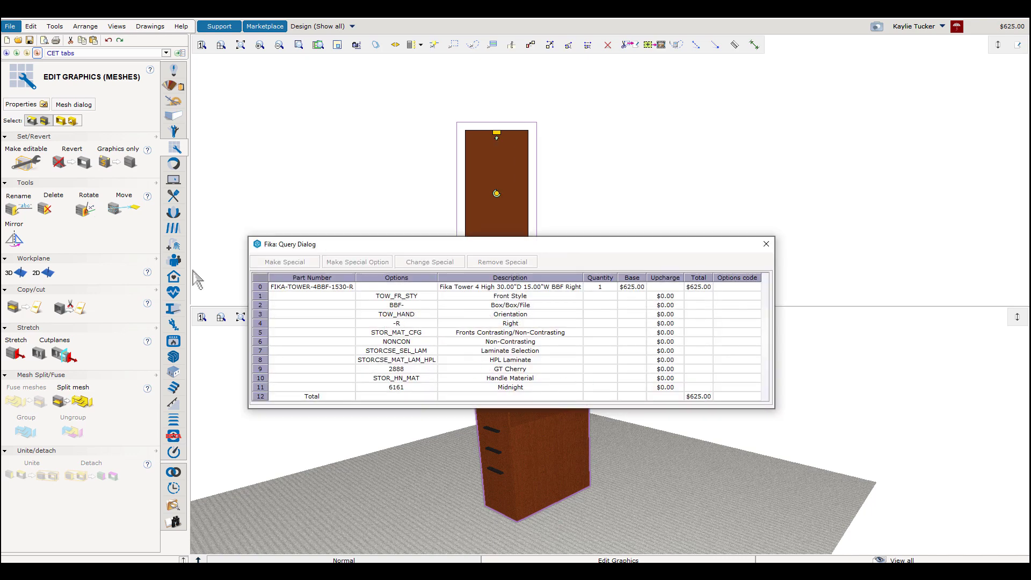
pyautogui.click(262, 288)
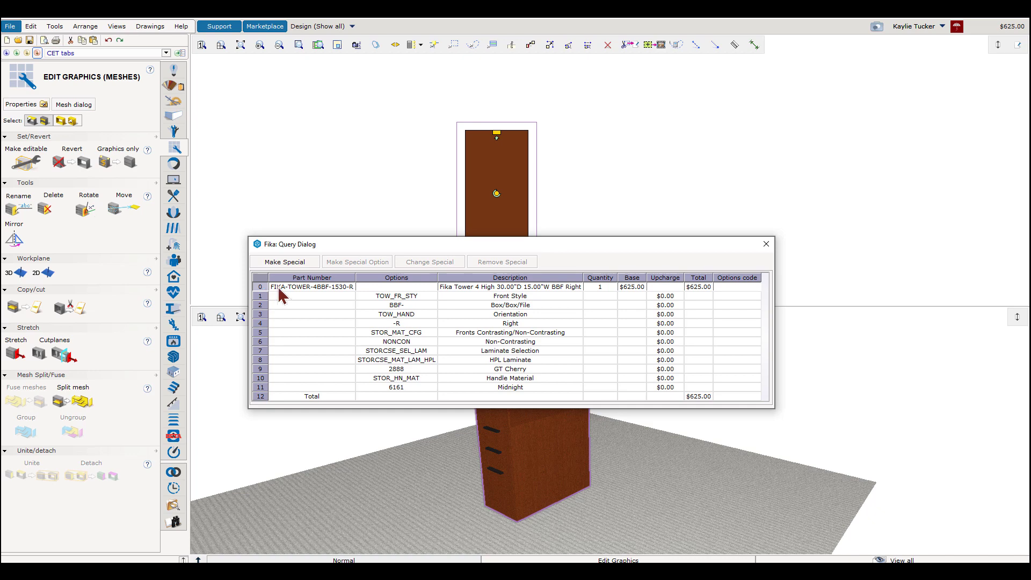
pyautogui.click(307, 264)
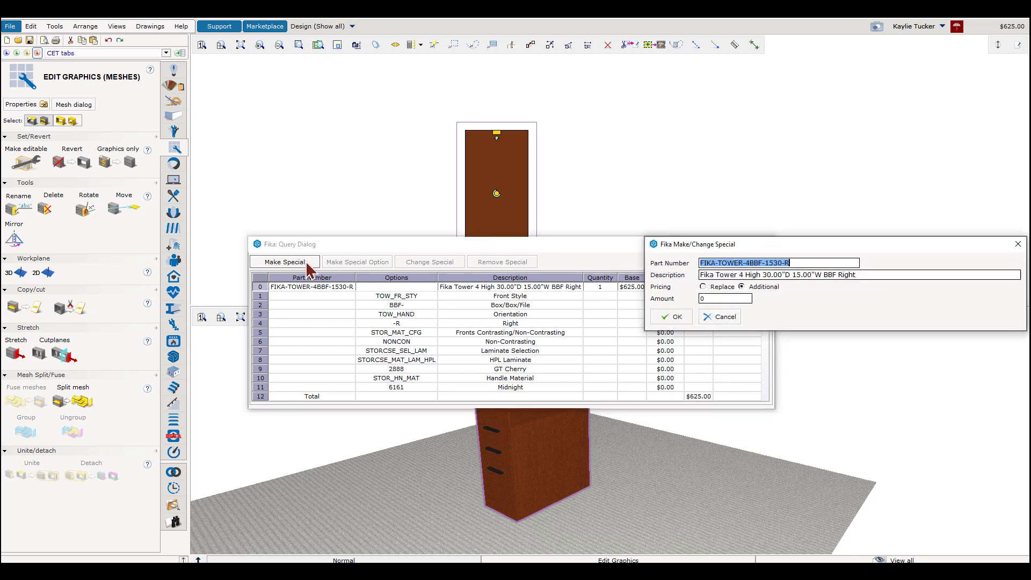
pyautogui.click(847, 263)
pyautogui.moveTo(848, 245); pyautogui.dragTo(480, 245)
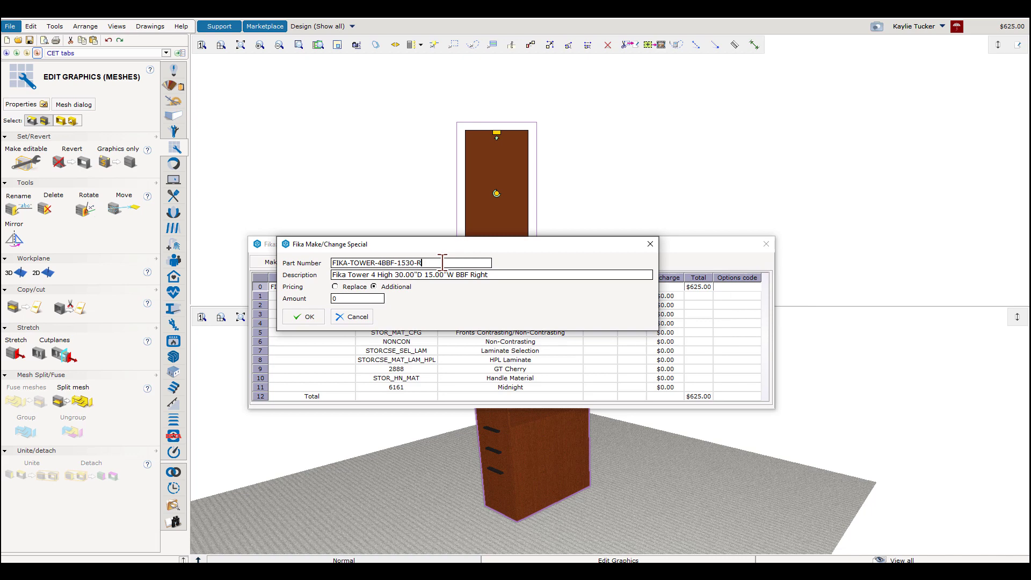
pyautogui.write('-SPECIAL')
# - Replace the width in the special's description with (20.00"W) and append "-WITH DOORS" at the end
pyautogui.click(428, 275)
pyautogui.moveTo(428, 275); pyautogui.dragTo(445, 275)
pyautogui.write('20.00')
pyautogui.press('Left')
pyautogui.press('Left')
pyautogui.press('Left')
pyautogui.press('Left')
pyautogui.press('Left')
pyautogui.write('(')
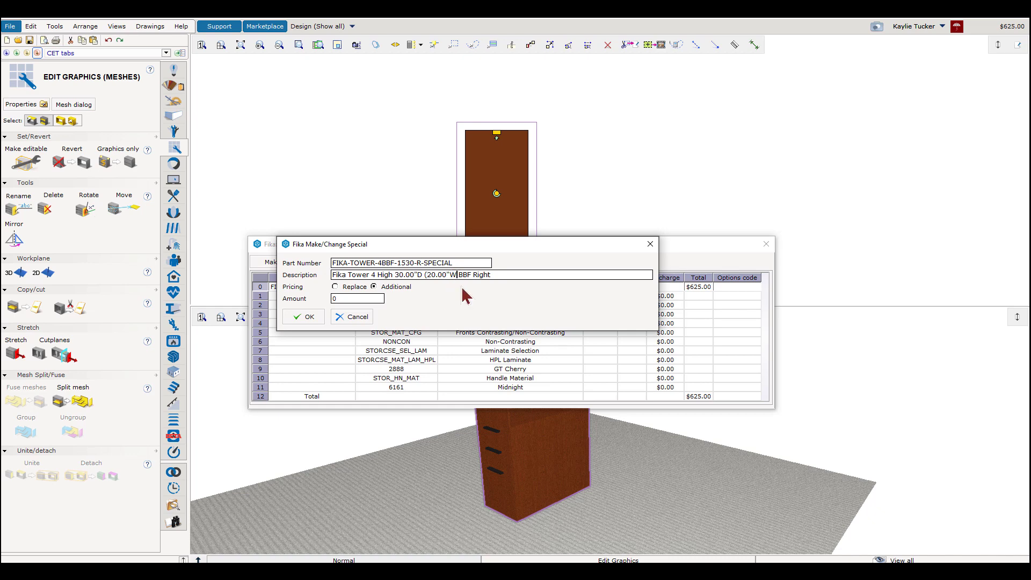
pyautogui.write(')')
pyautogui.click(495, 274)
pyautogui.write('WITH DOORS')
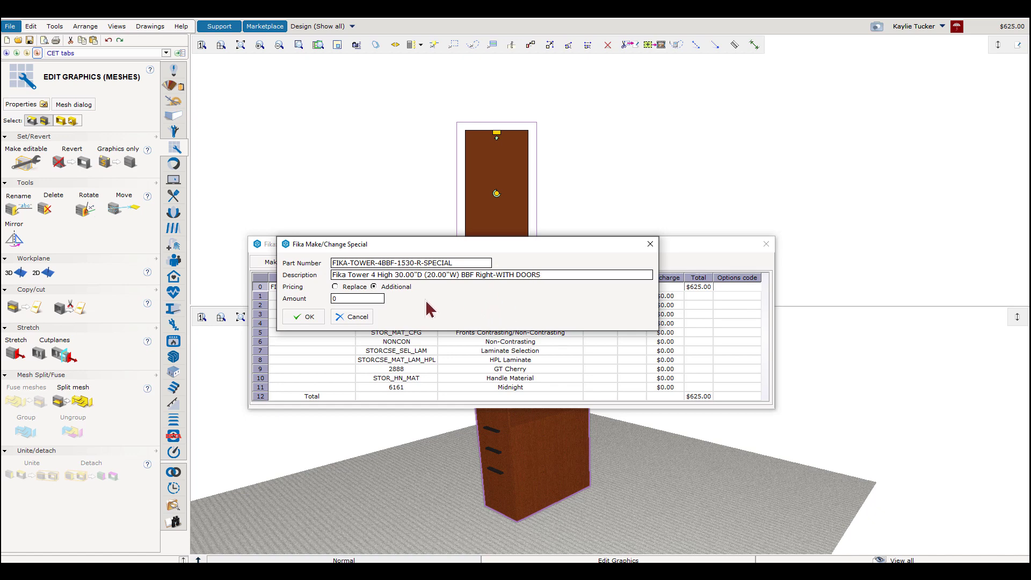
# - Add an additional price of 500 to the special, apply it and close the query dialog
pyautogui.doubleClick(362, 297)
pyautogui.write('500')
pyautogui.click(310, 319)
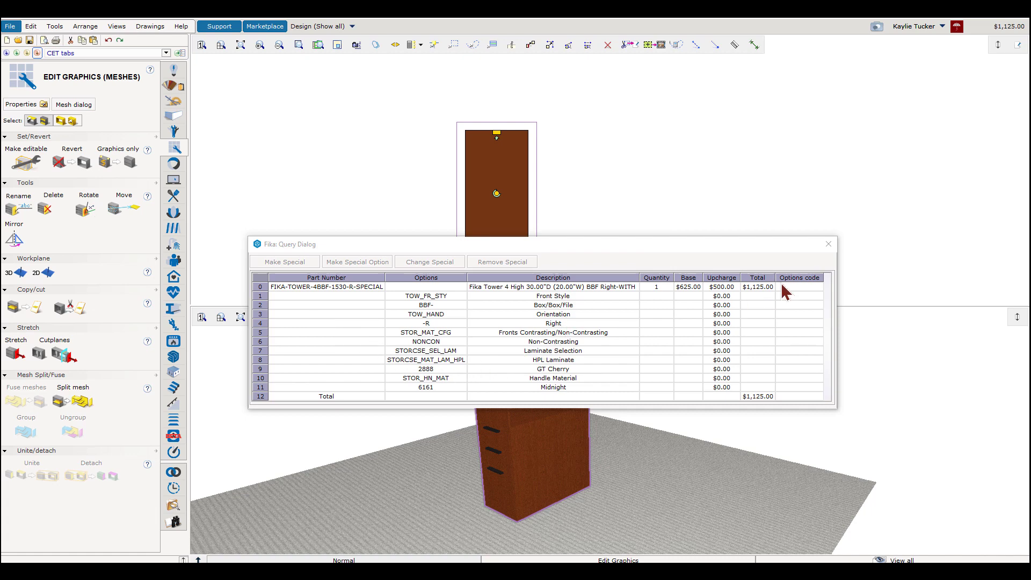
pyautogui.click(828, 244)
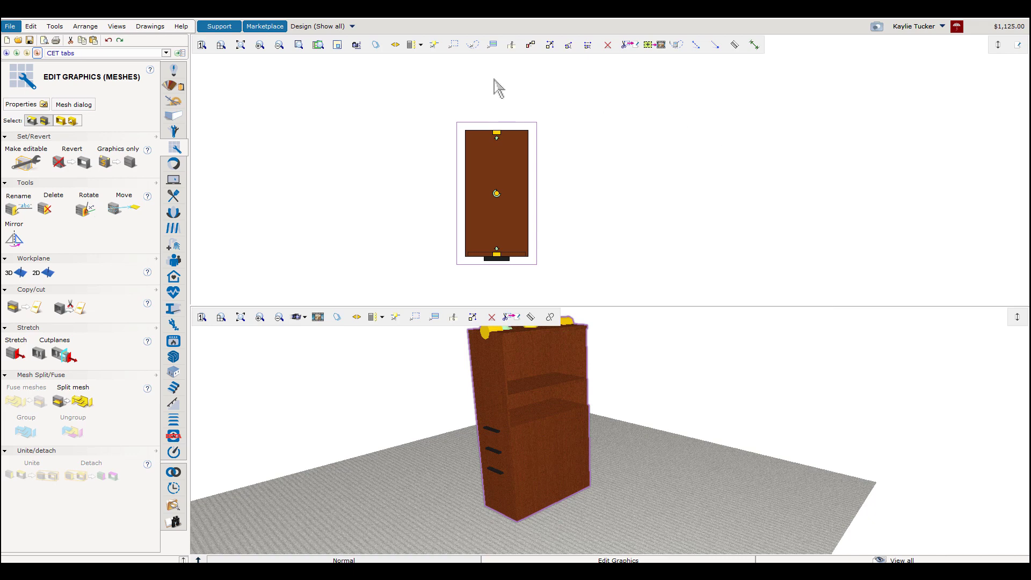
# - Make the tower's meshes editable and select the complete tower, including its drawers
pyautogui.rightClick(185, 156)
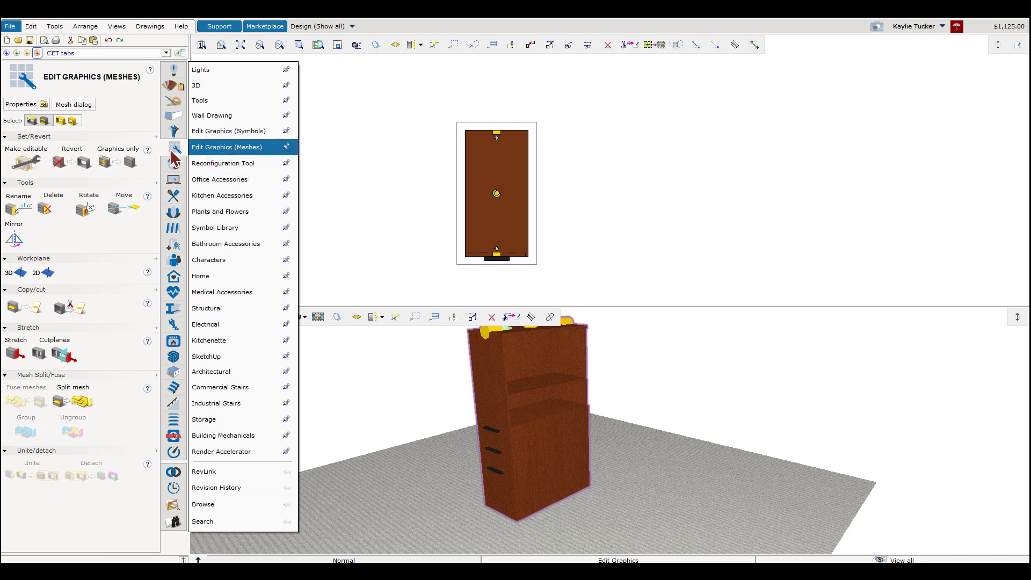
pyautogui.click(22, 166)
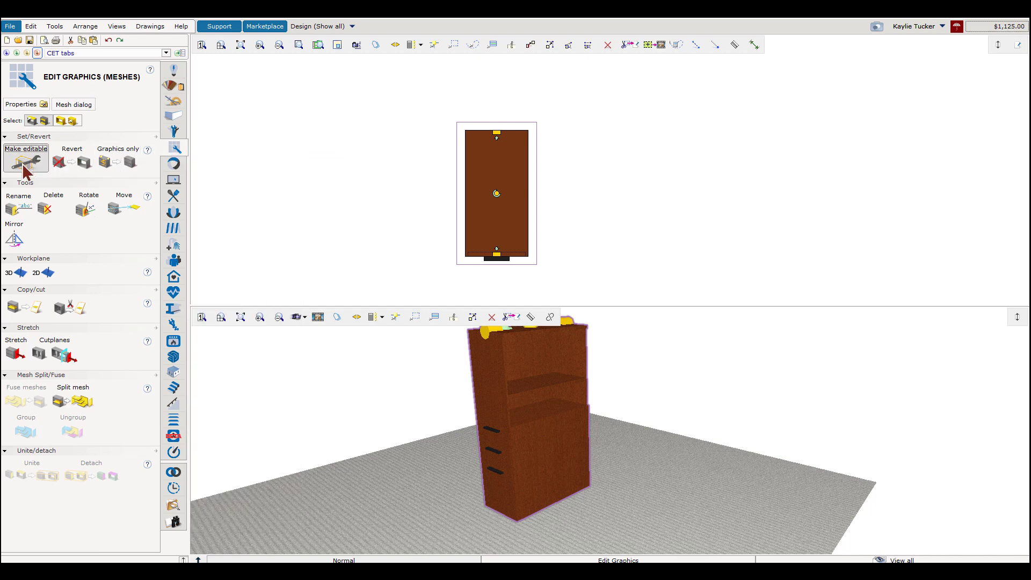
pyautogui.click(493, 164)
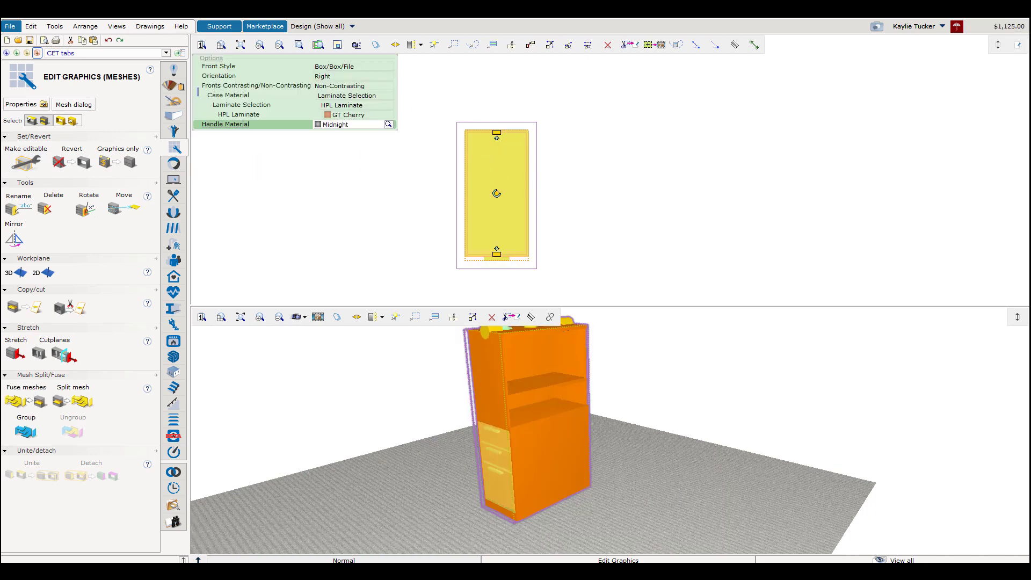
pyautogui.click(326, 243)
pyautogui.click(475, 230)
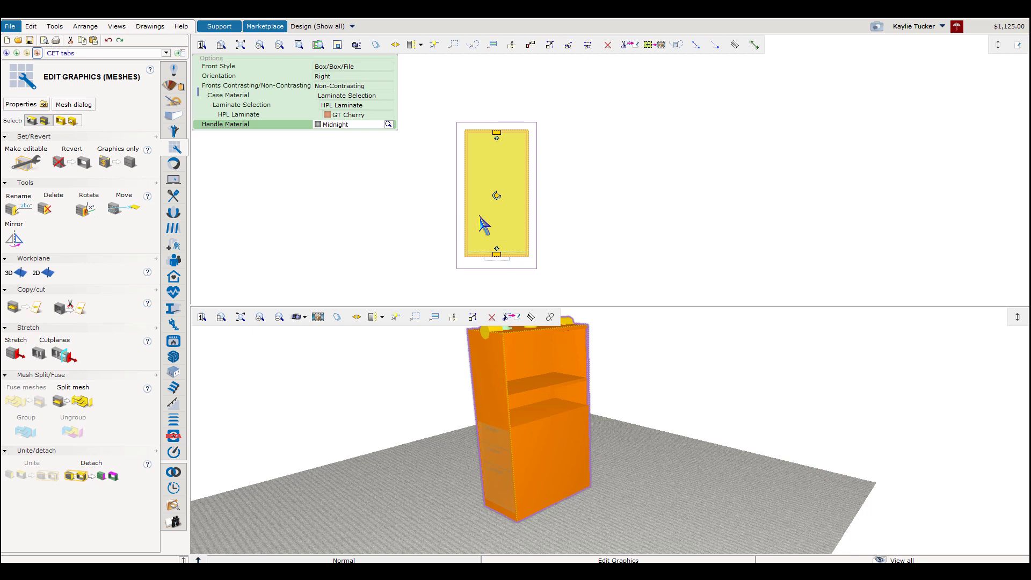
pyautogui.click(442, 220)
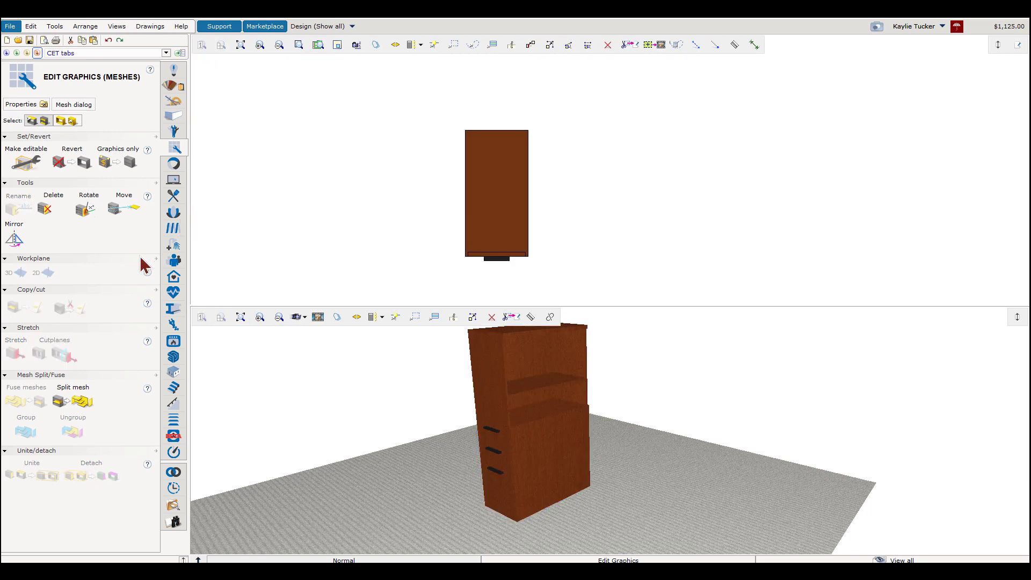
pyautogui.click(510, 203)
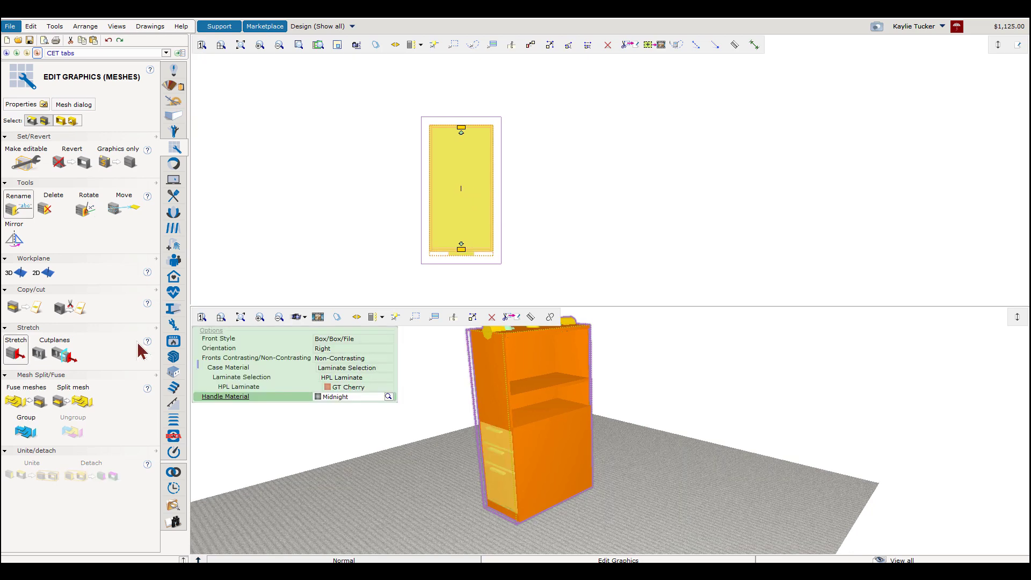
pyautogui.click(60, 352)
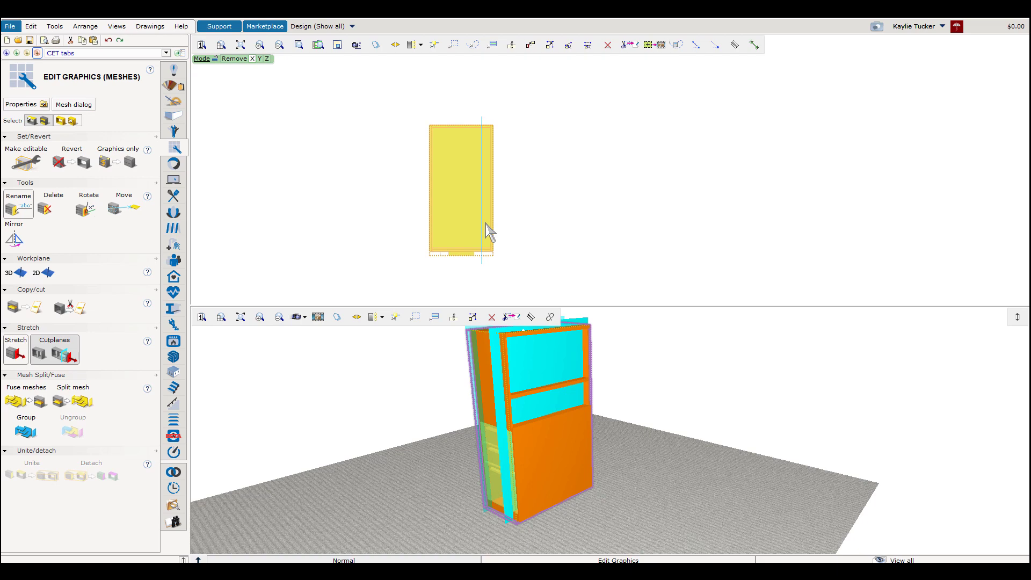
pyautogui.click(483, 231)
pyautogui.press('Escape')
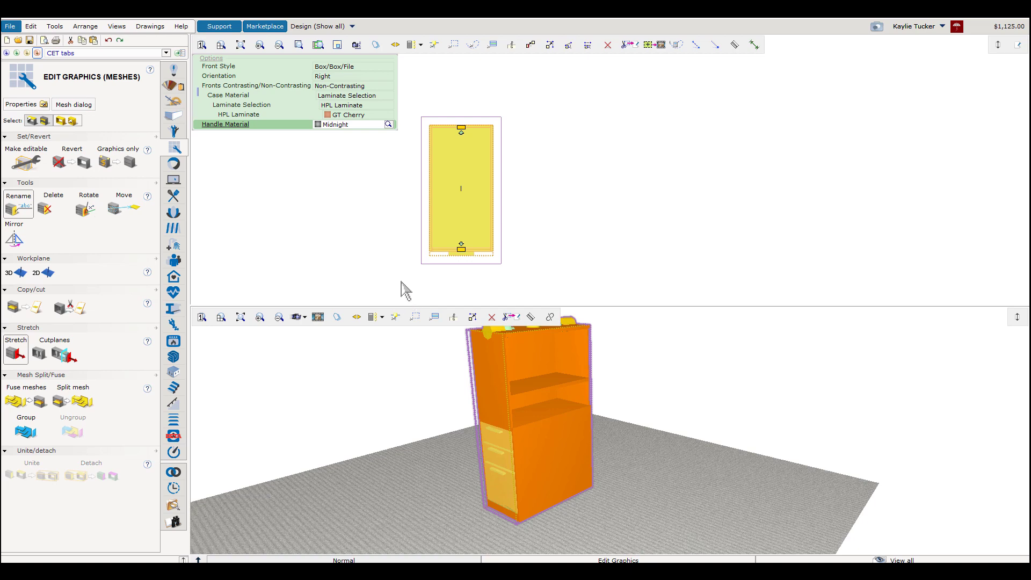
pyautogui.press('Escape')
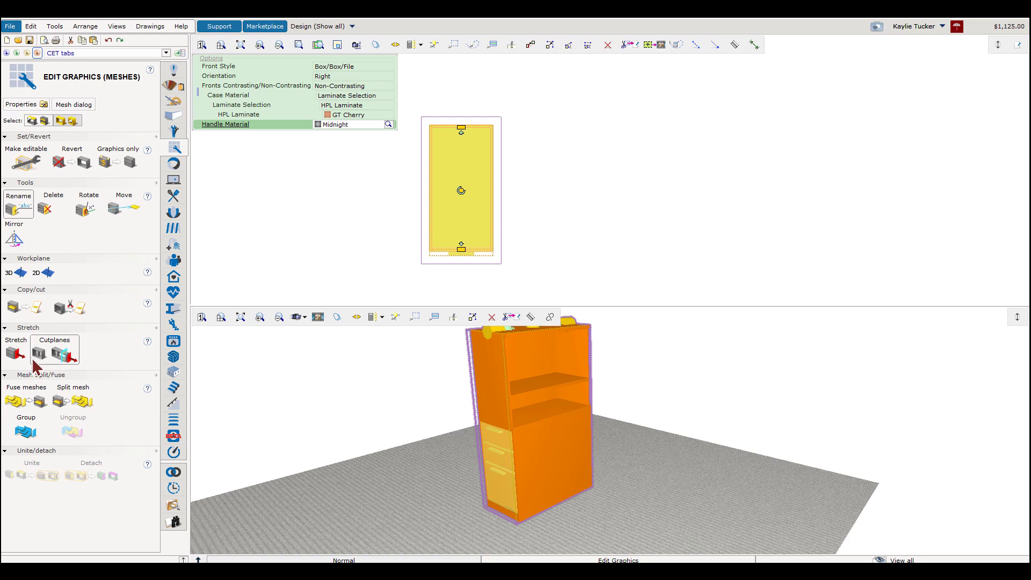
# - Stretch the tower outward on its left side with a width change of 2.5"
pyautogui.click(16, 360)
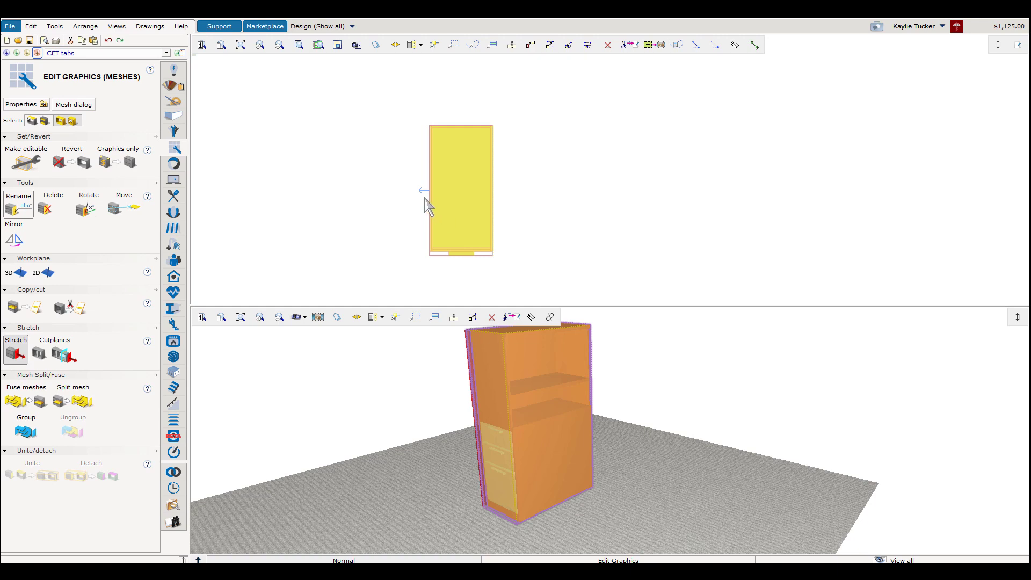
pyautogui.moveTo(428, 200); pyautogui.dragTo(398, 195)
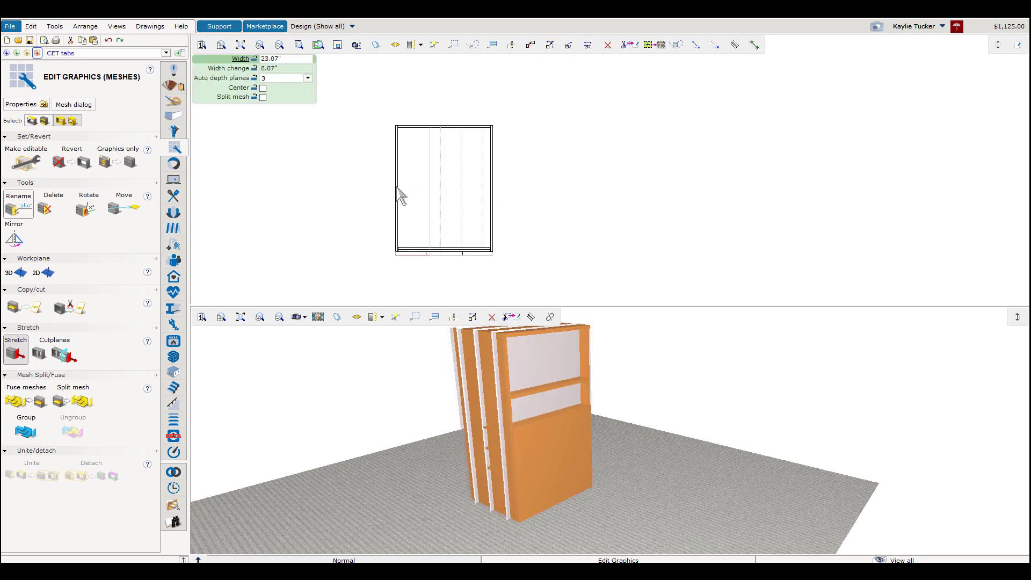
pyautogui.press('Tab')
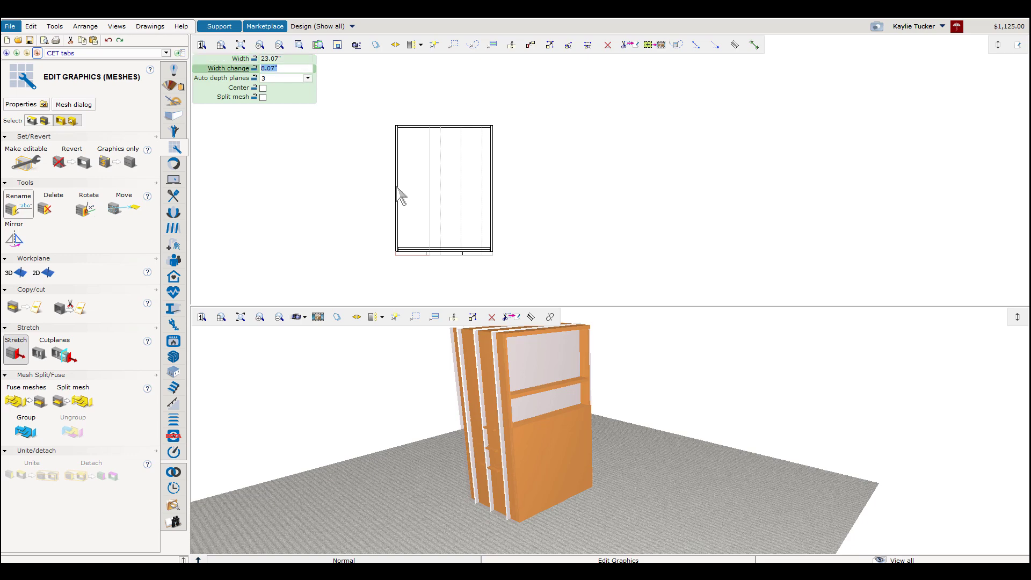
pyautogui.write('2.5')
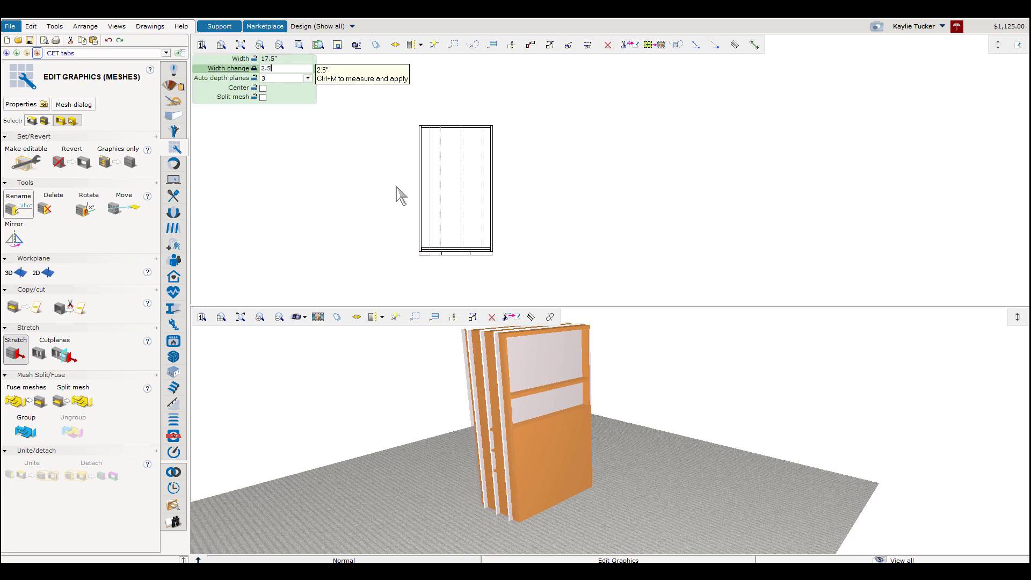
pyautogui.write('"')
pyautogui.press('Return')
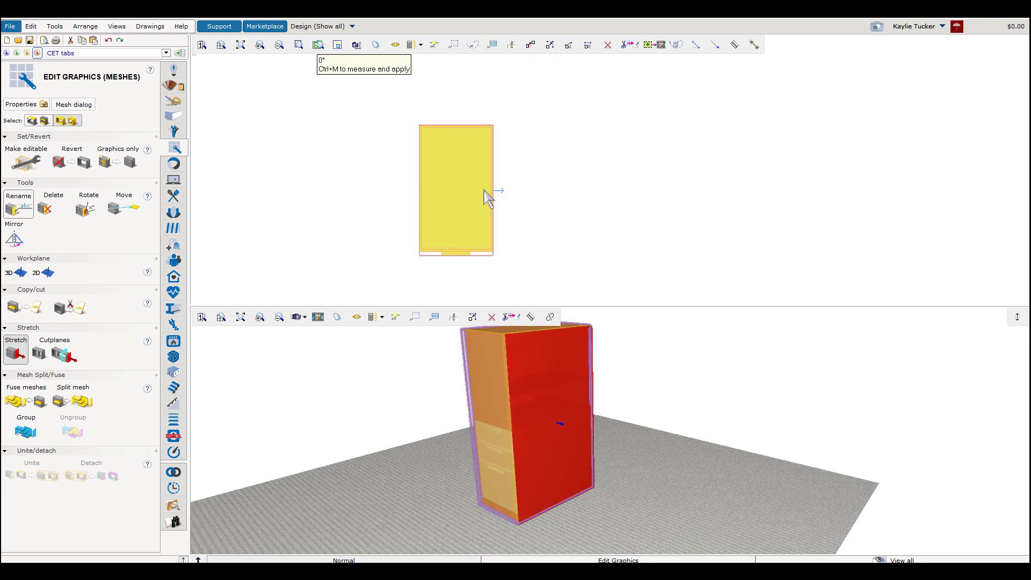
# - Stretch the tower outward on its right side by 2.5" for a total width of 20"
pyautogui.moveTo(485, 190); pyautogui.dragTo(527, 202)
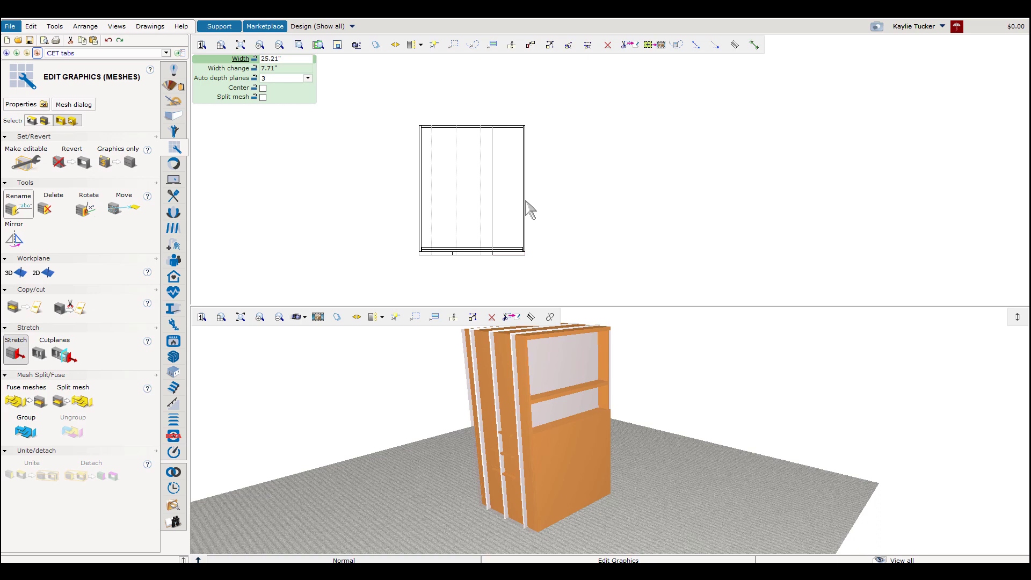
pyautogui.press('Tab')
pyautogui.write('2.5')
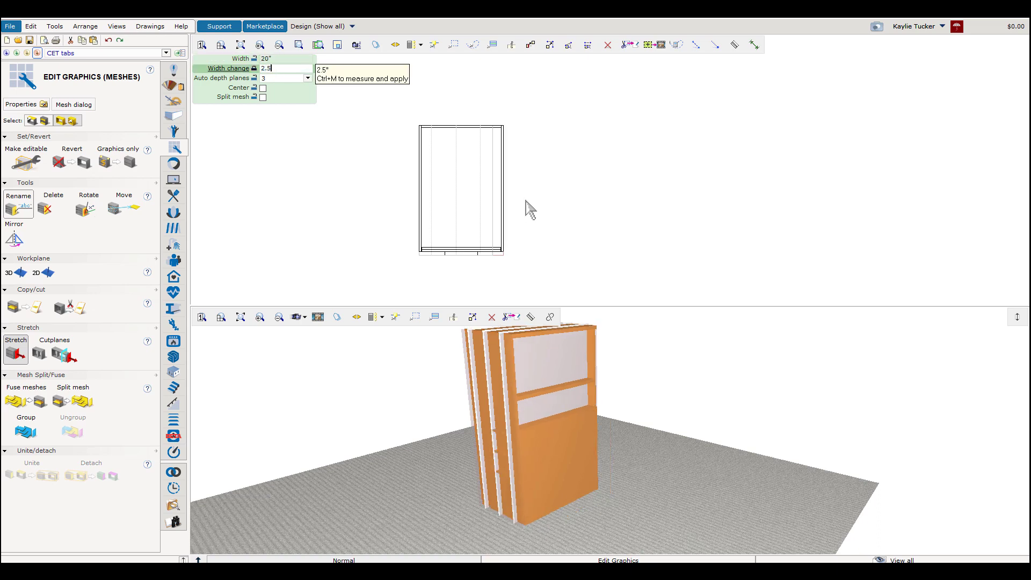
pyautogui.press('Return')
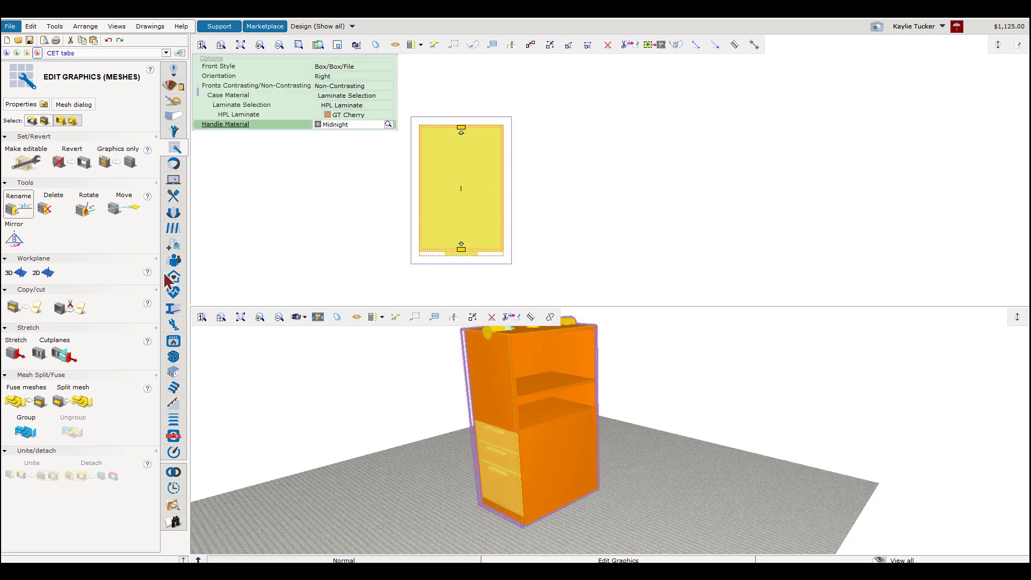
# - Examine how the tower's meshes can be picked individually, including the drawer fronts and handles
pyautogui.click(295, 258)
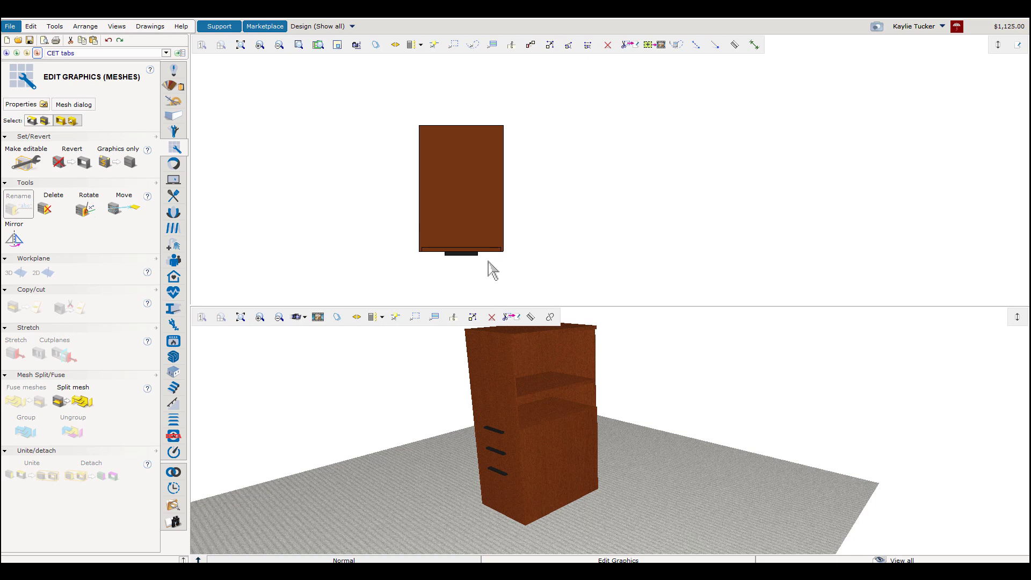
pyautogui.click(497, 439)
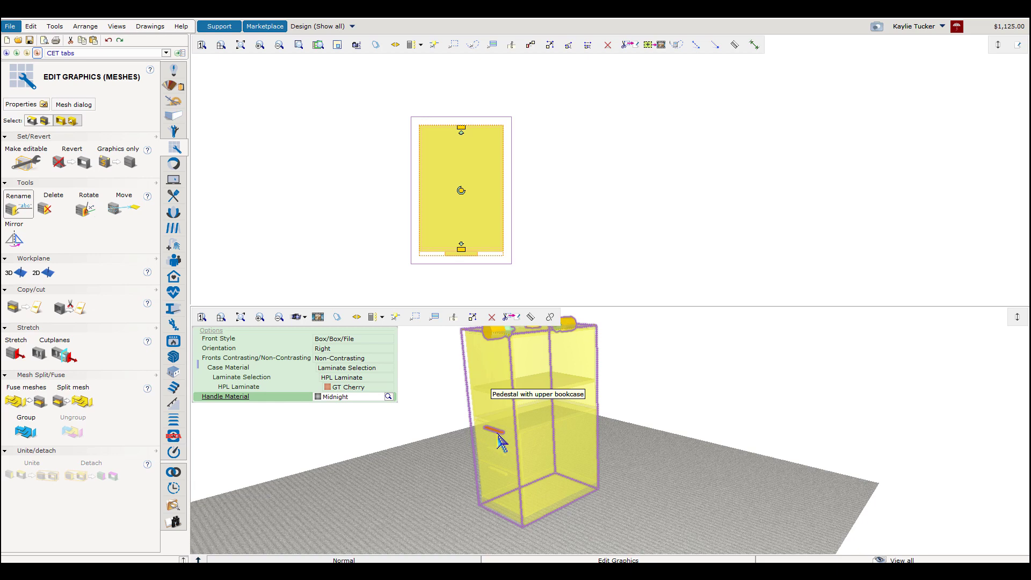
pyautogui.click(437, 466)
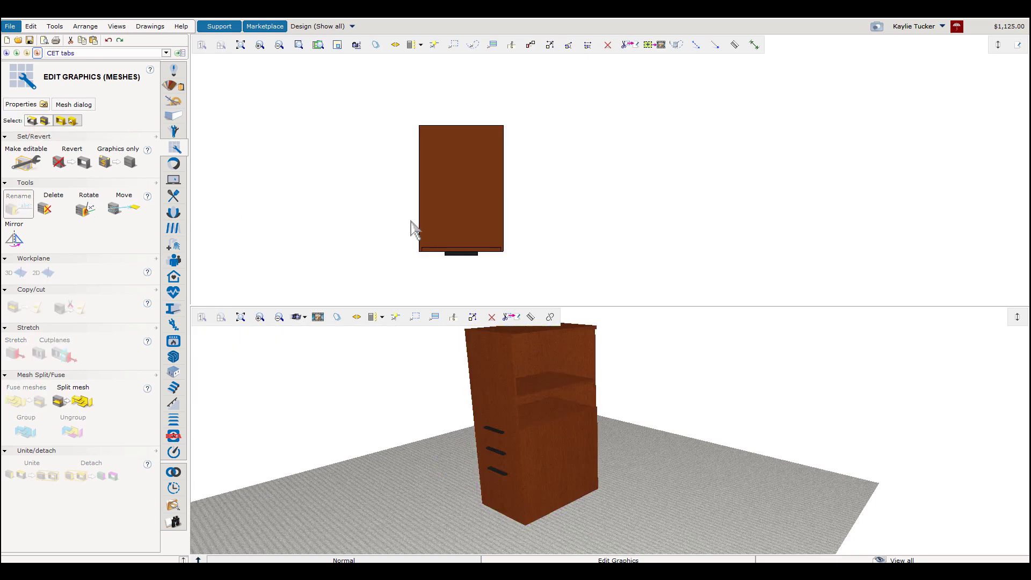
pyautogui.click(505, 376)
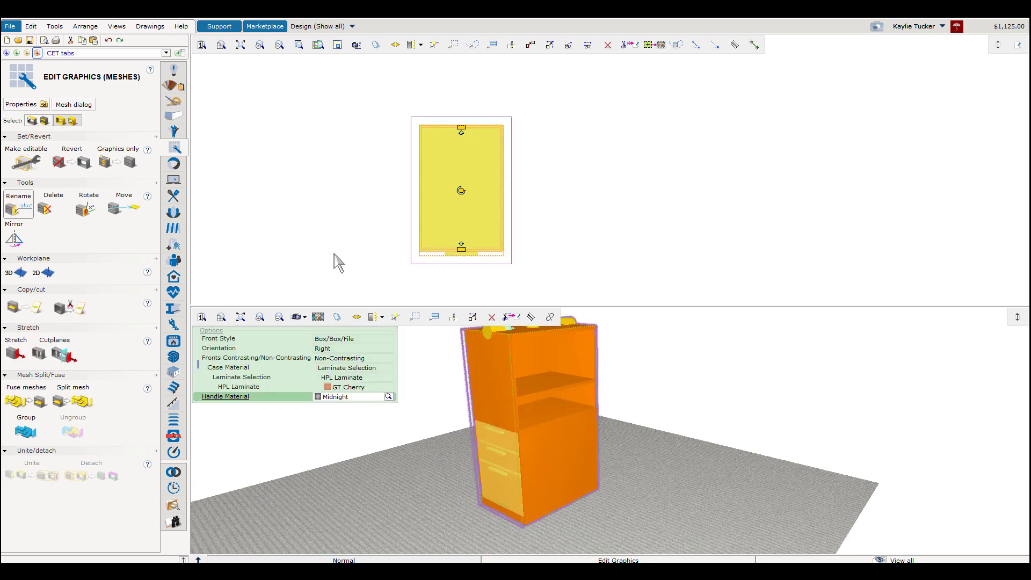
pyautogui.click(38, 120)
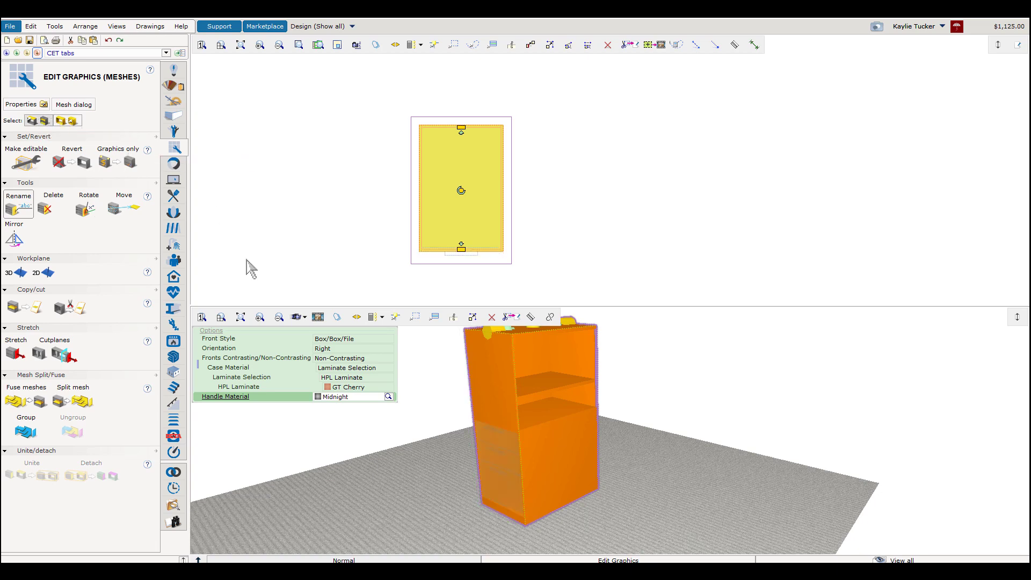
pyautogui.click(494, 436)
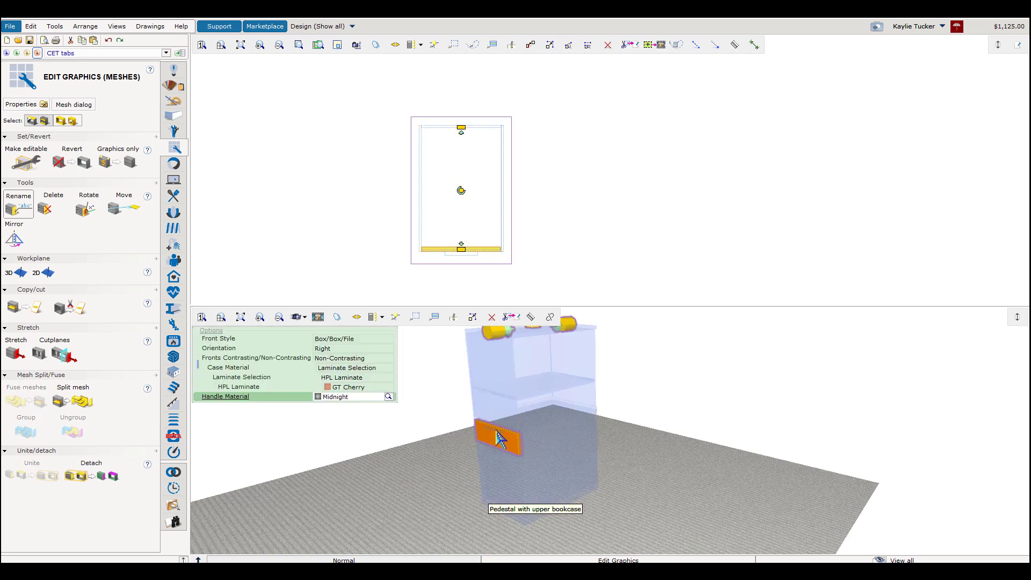
pyautogui.click(472, 260)
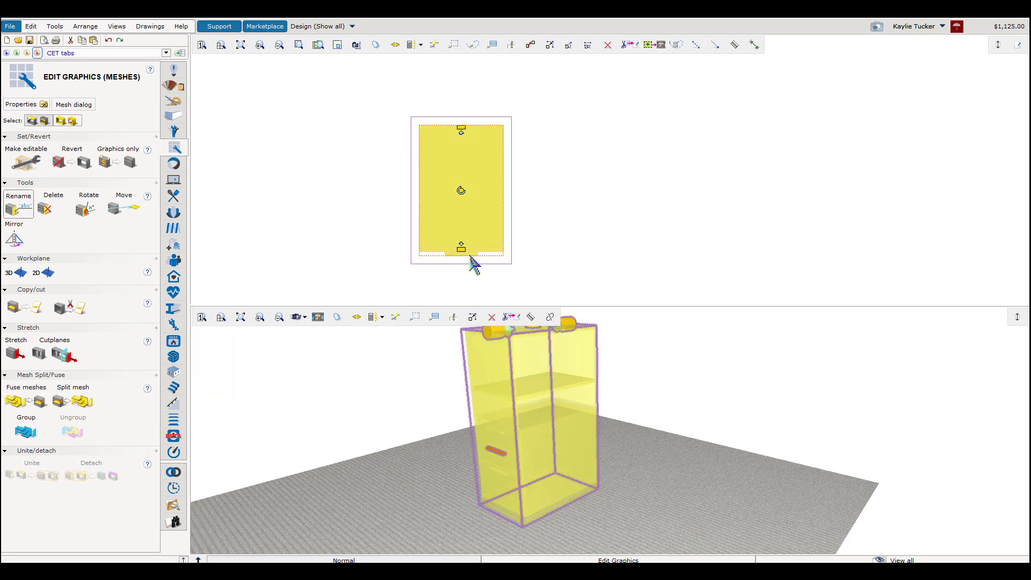
pyautogui.click(426, 398)
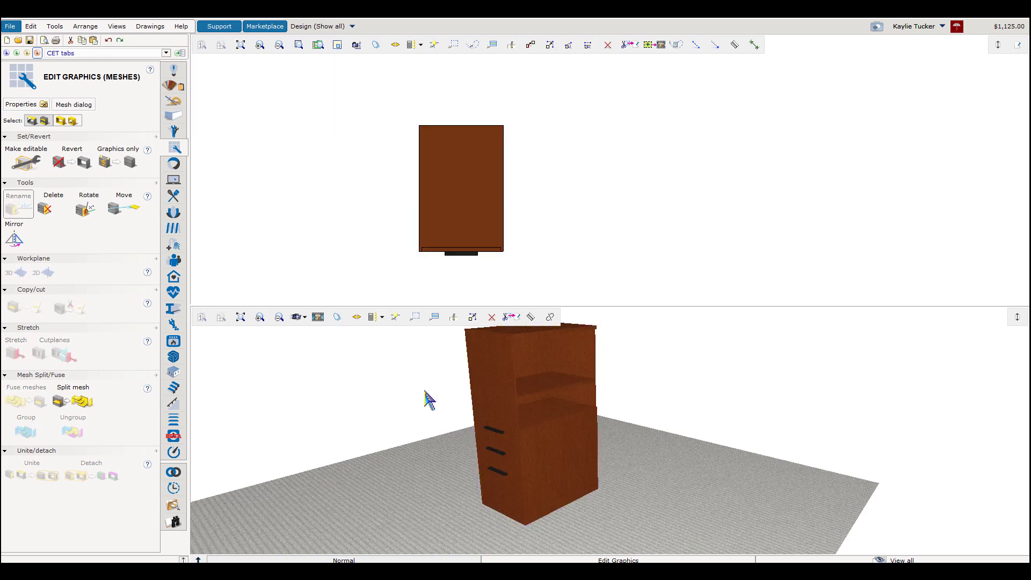
# - Detach the middle drawer's handle mesh and place it in the open space beside the tower's right side
pyautogui.click(496, 454)
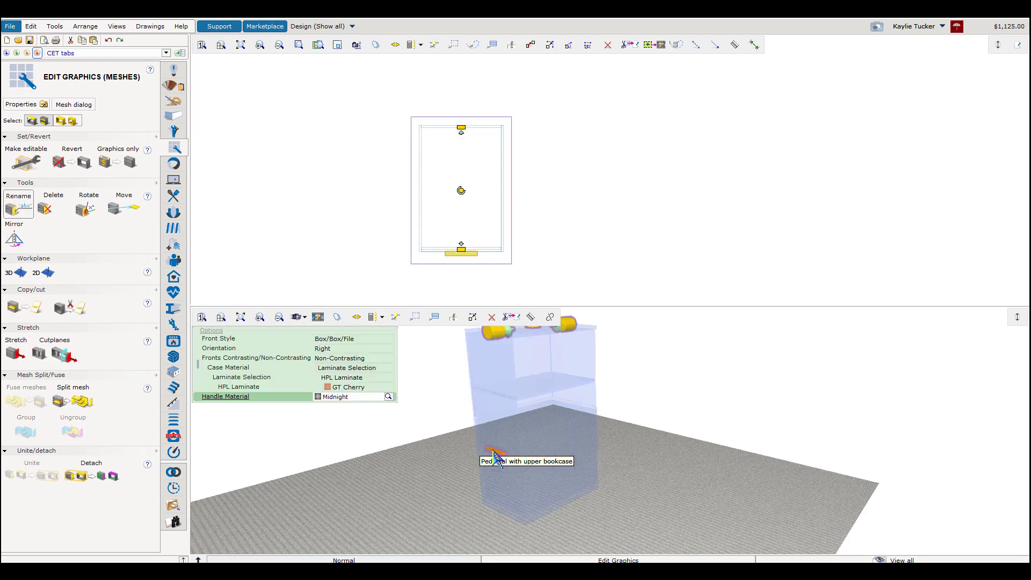
pyautogui.click(101, 481)
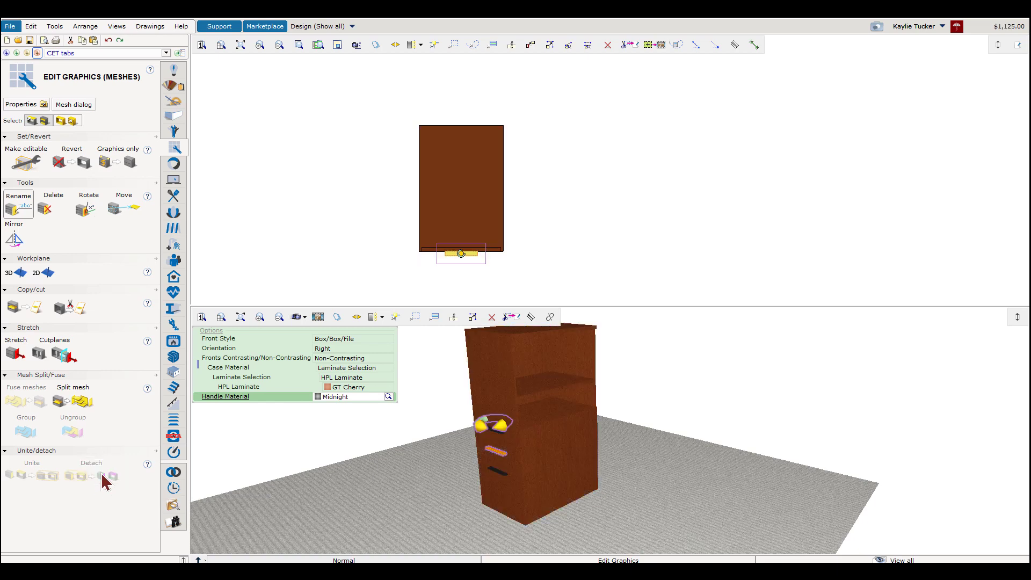
pyautogui.click(451, 283)
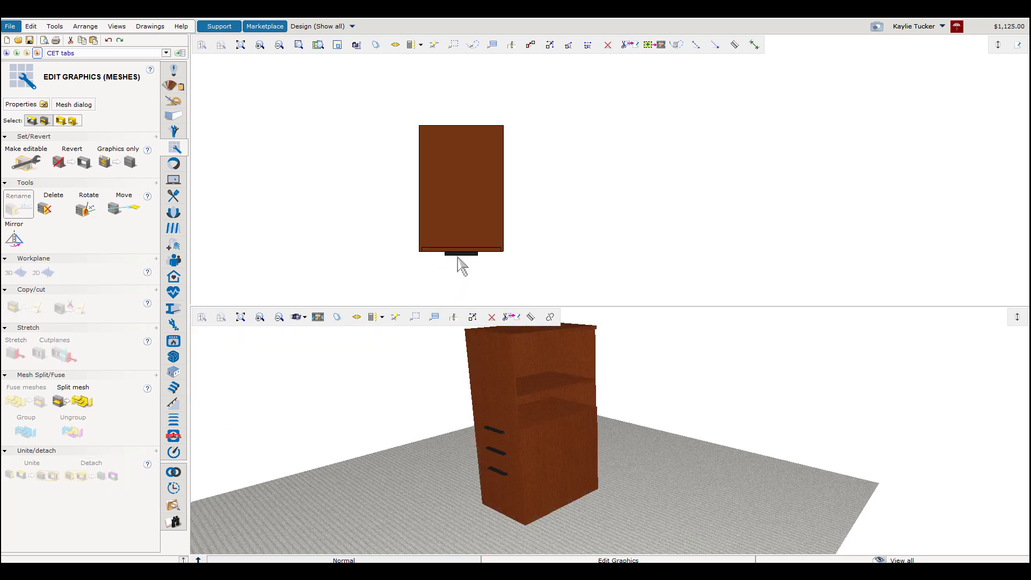
pyautogui.click(461, 258)
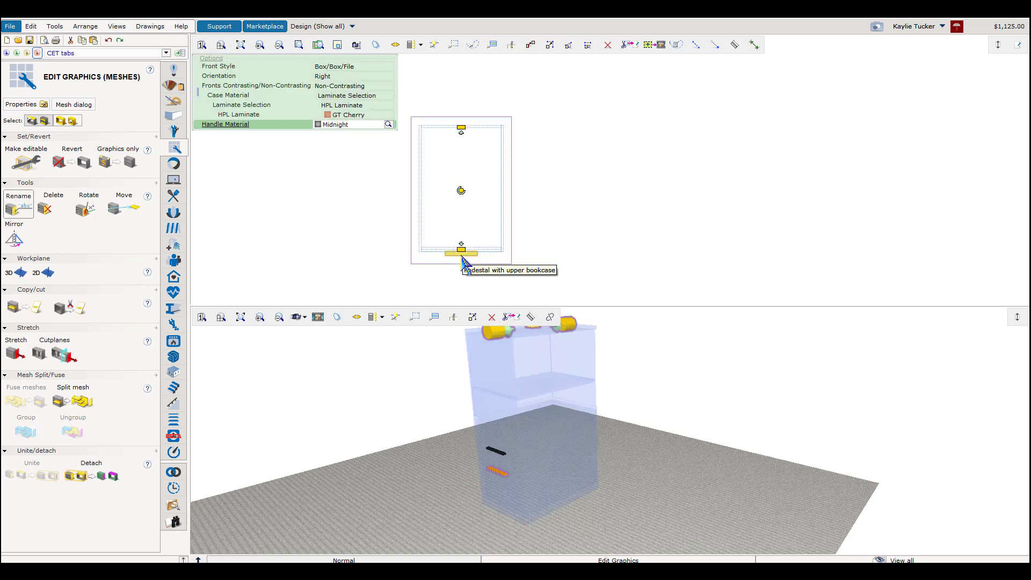
pyautogui.click(466, 262)
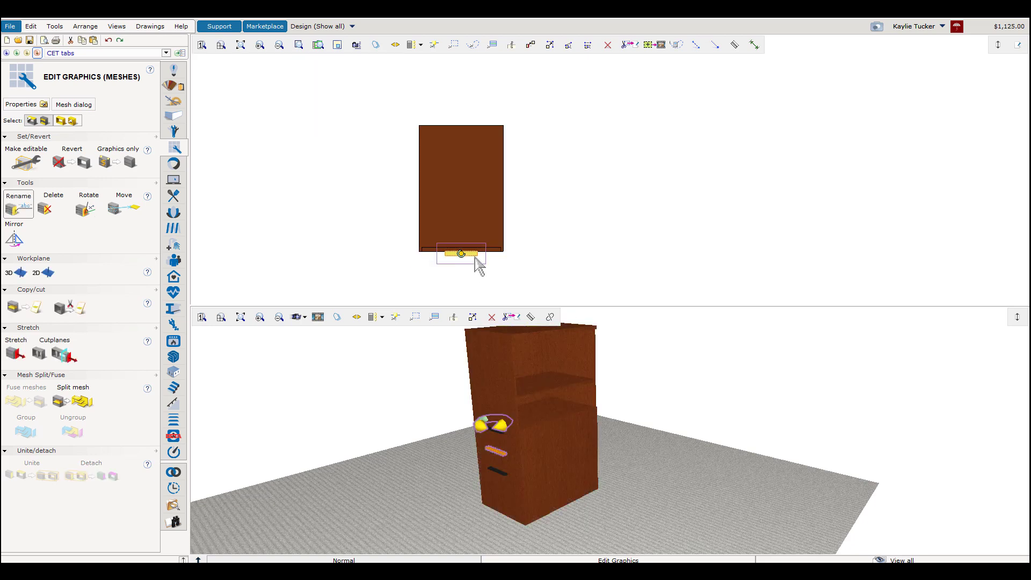
pyautogui.moveTo(475, 258); pyautogui.dragTo(563, 203)
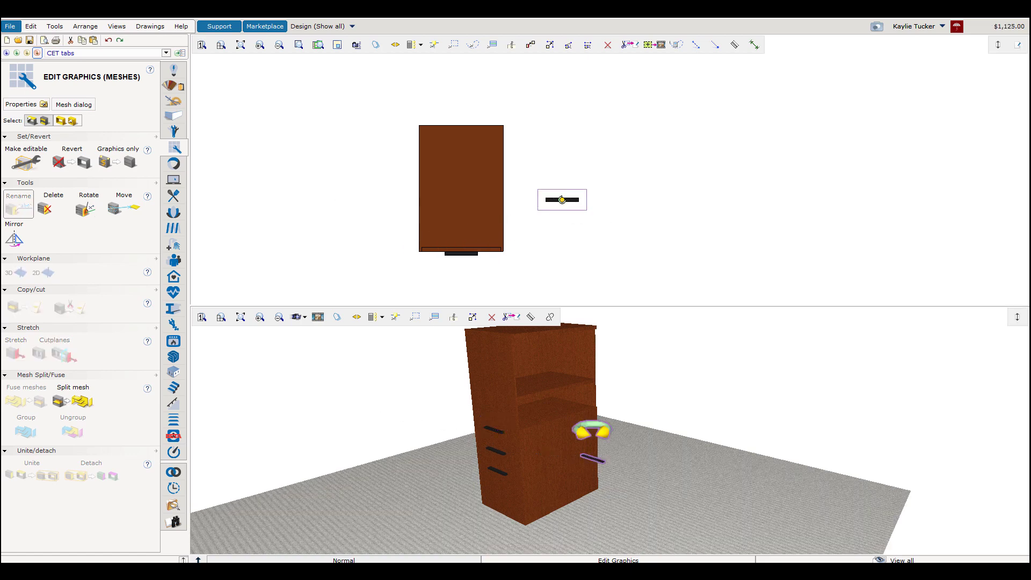
# - Draw a rectangular custom shape along the tower's right edge in plan, starting at the back corner, about 1.3" deep
pyautogui.click(278, 281)
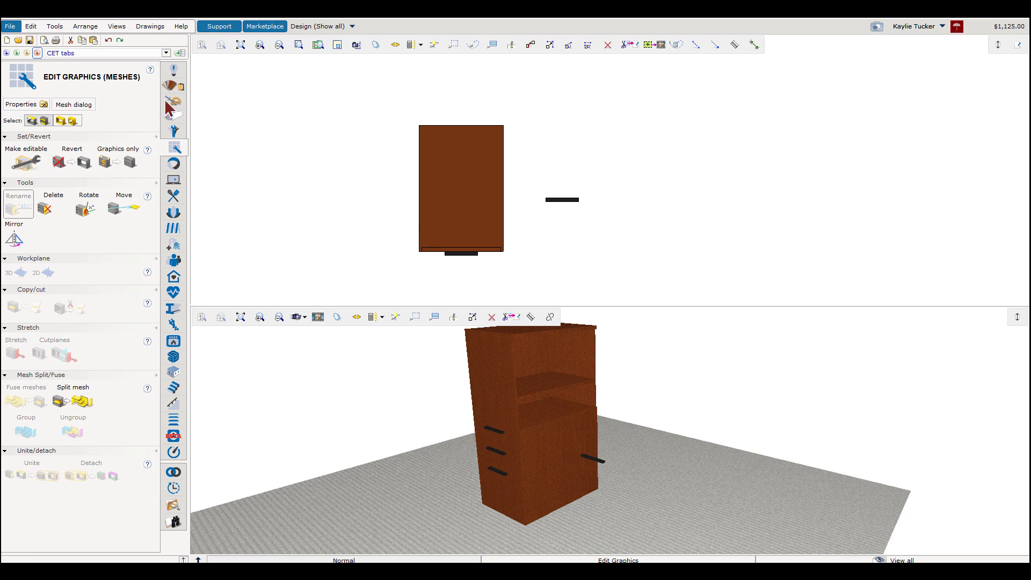
pyautogui.click(183, 103)
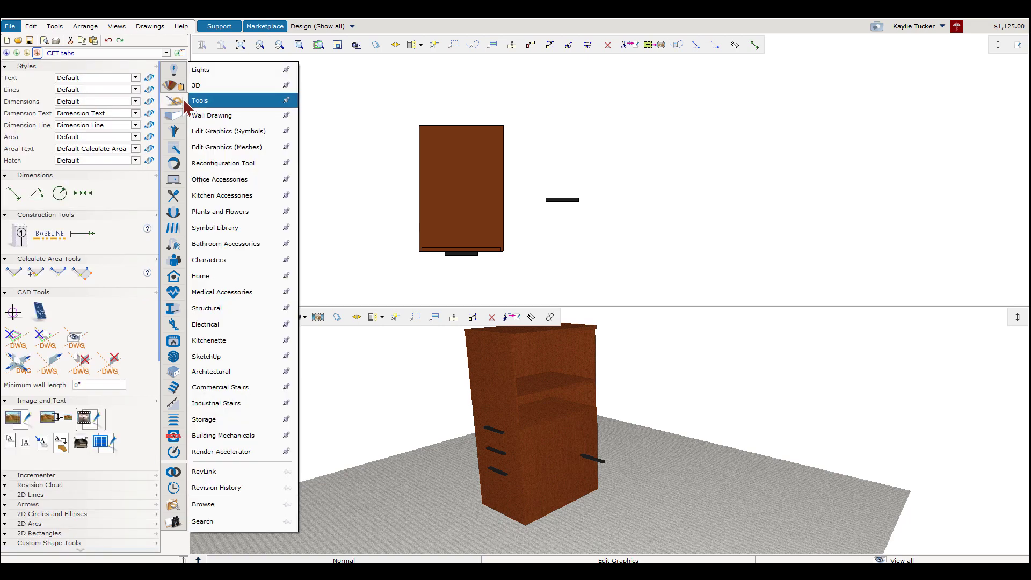
pyautogui.scroll(-10, 134, 344)
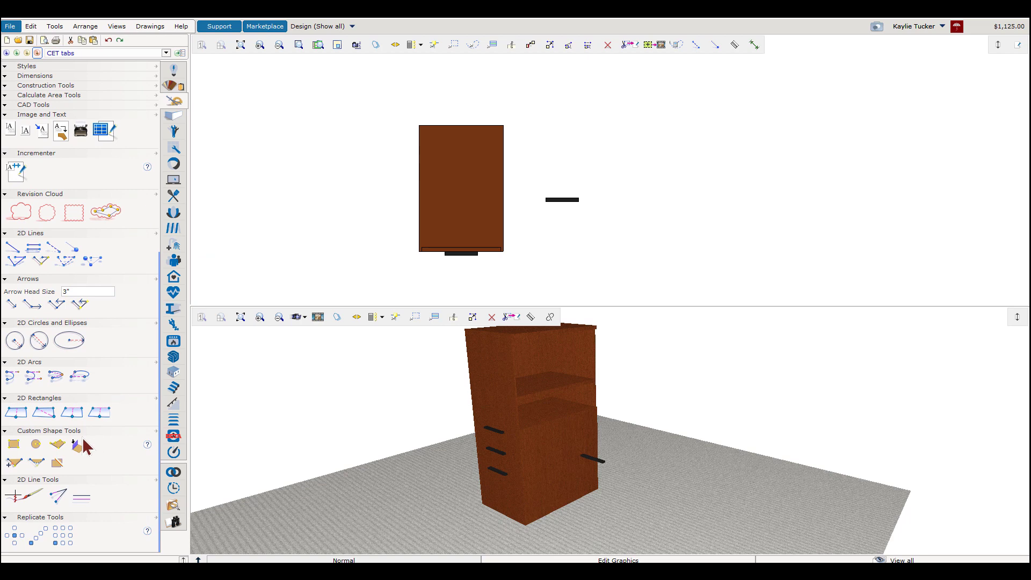
pyautogui.click(14, 444)
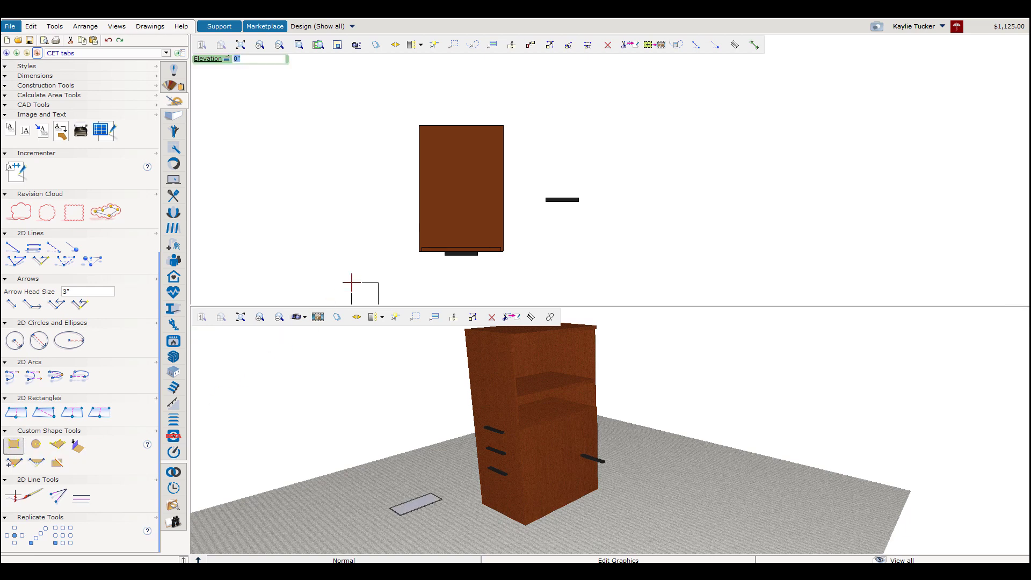
pyautogui.scroll(5, 510, 128)
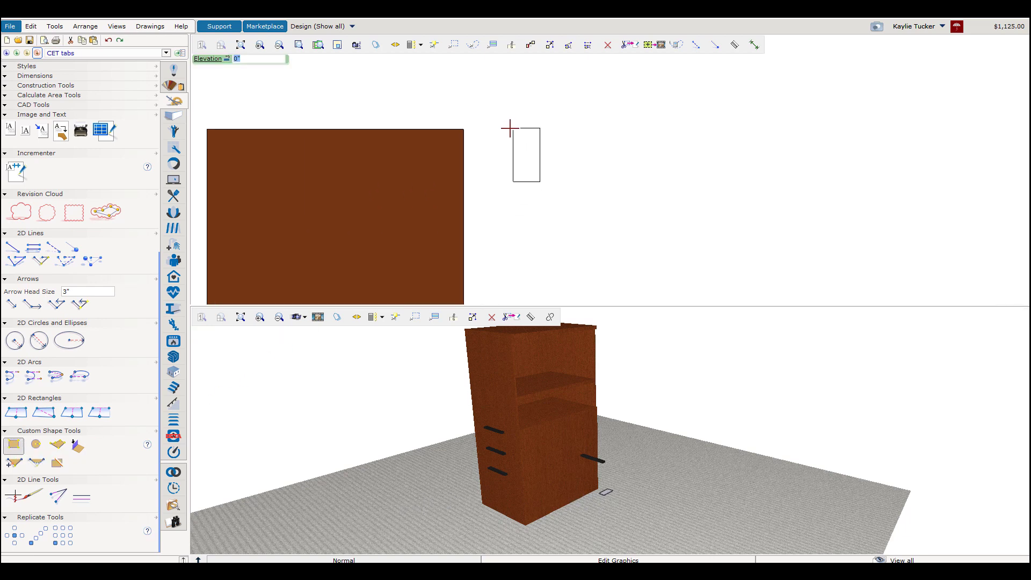
pyautogui.click(466, 129)
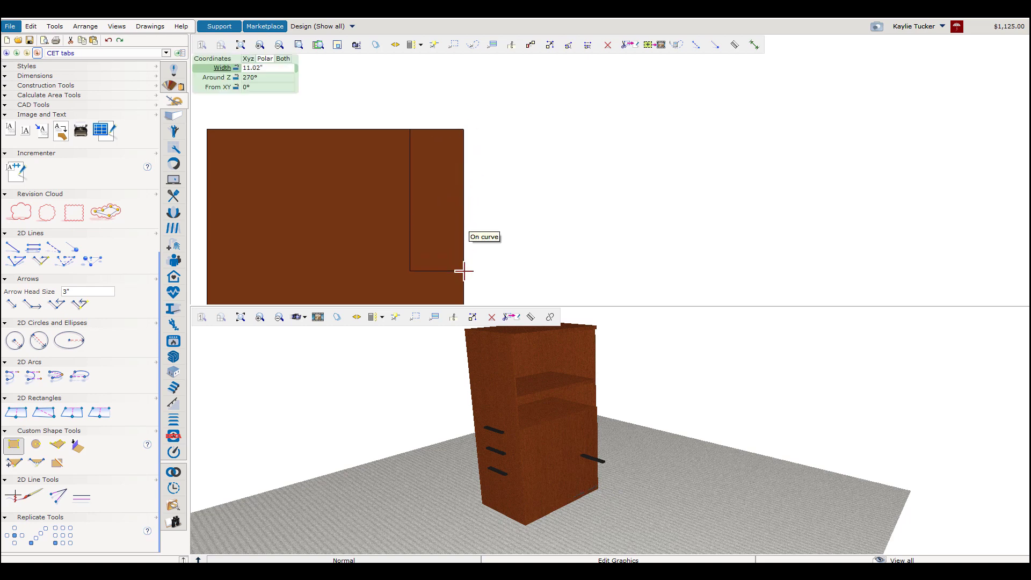
pyautogui.scroll(-5, 467, 253)
pyautogui.scroll(-2, 465, 226)
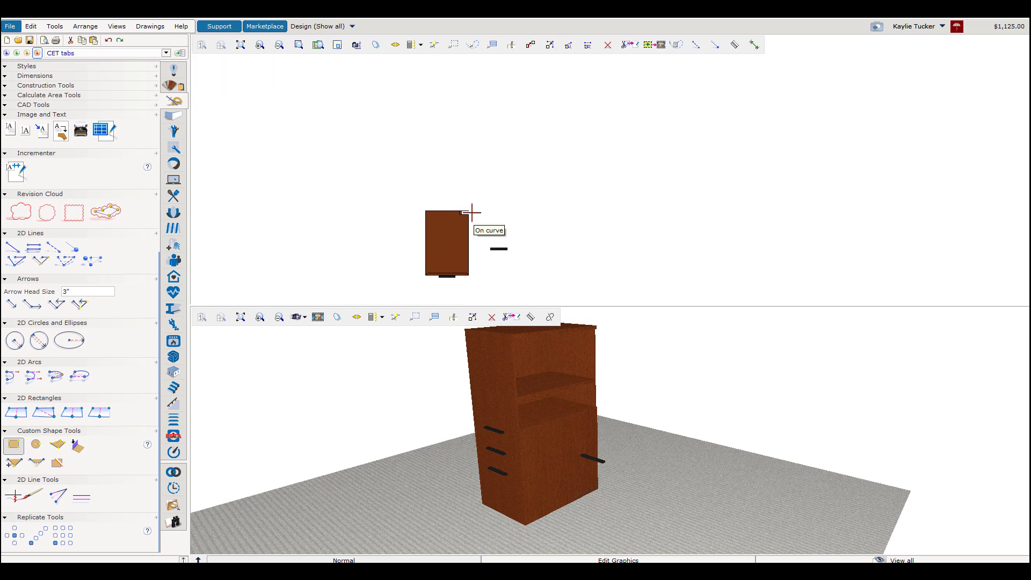
pyautogui.scroll(5, 481, 198)
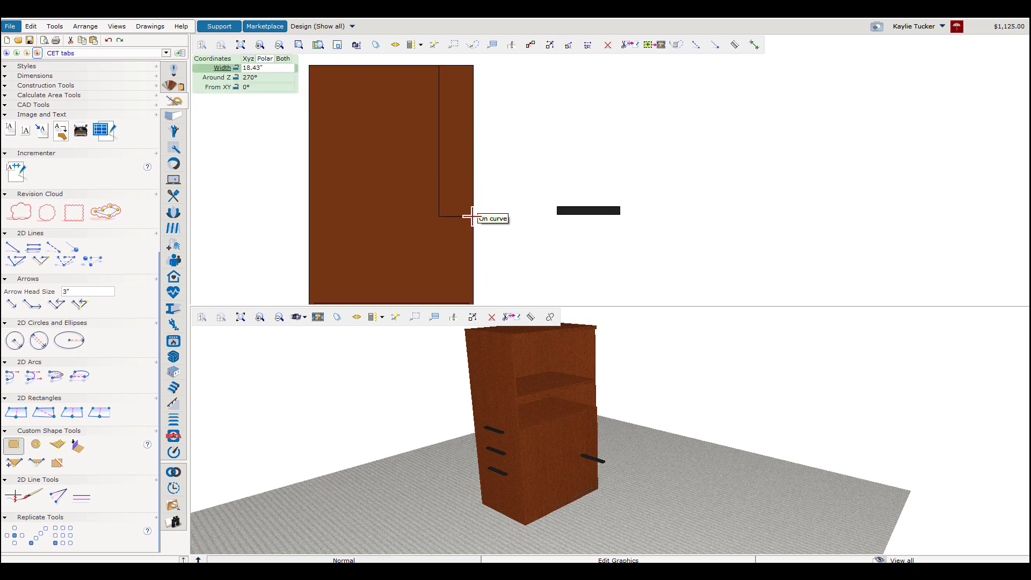
pyautogui.click(474, 192)
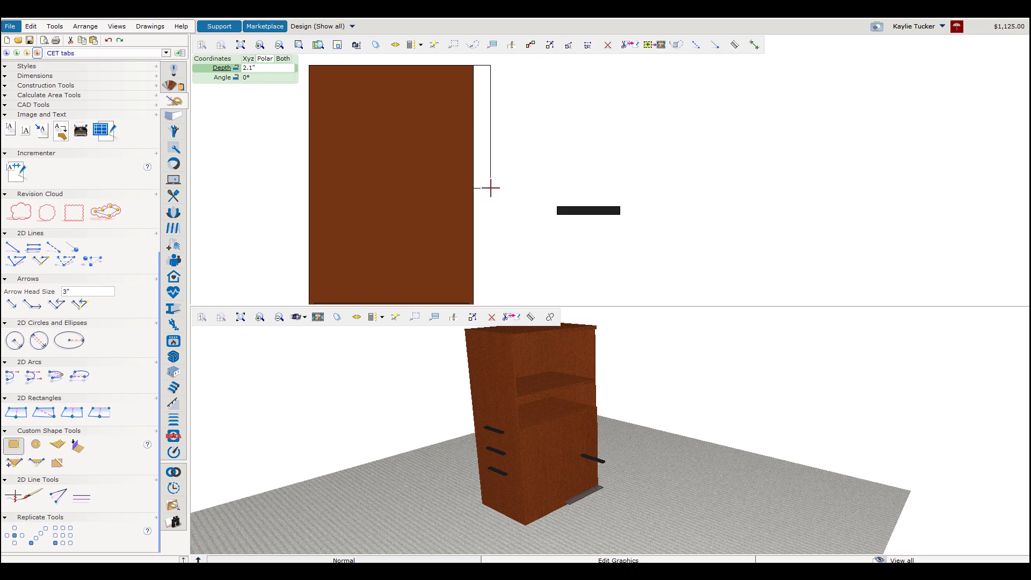
pyautogui.scroll(1, 490, 188)
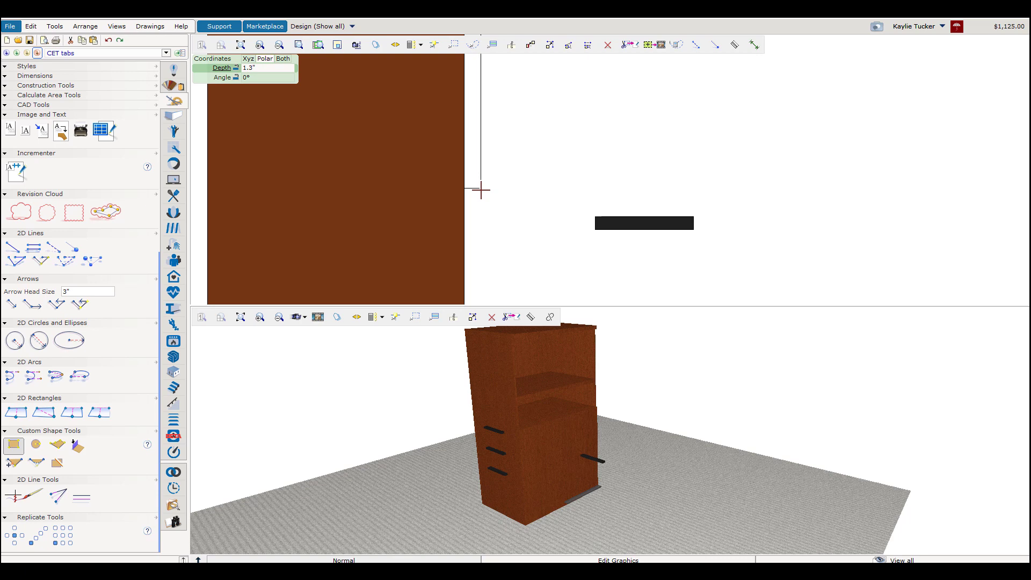
pyautogui.click(481, 189)
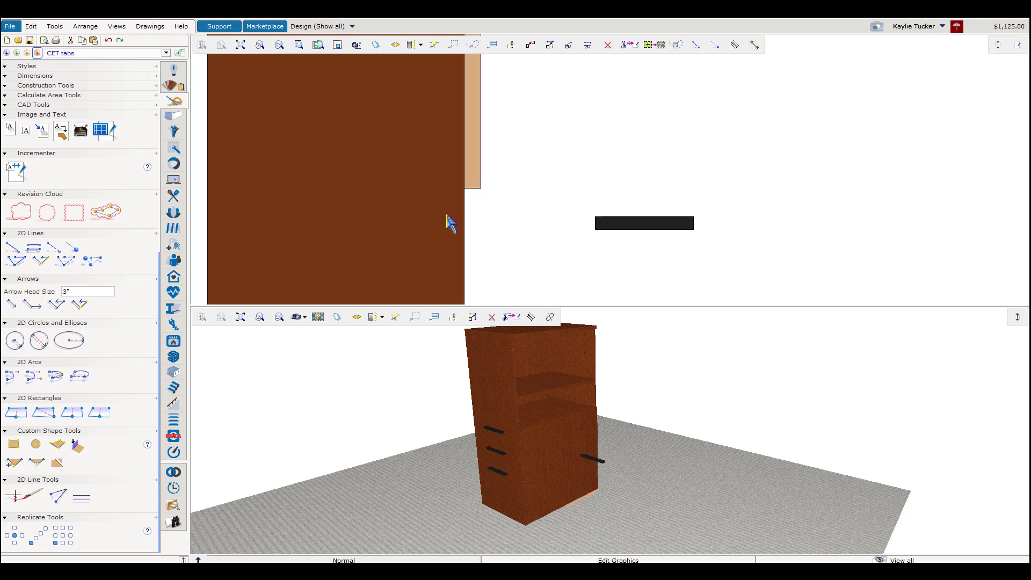
# - Set the custom shape's elevation to 27.5" and its thickness to 23"
pyautogui.scroll(-2, 486, 204)
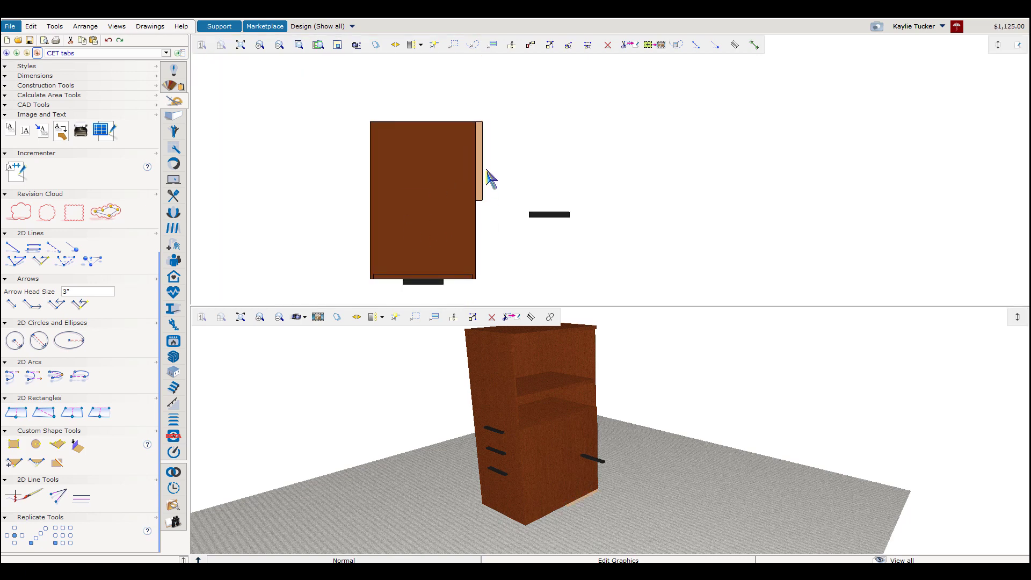
pyautogui.scroll(1, 486, 179)
pyautogui.click(482, 174)
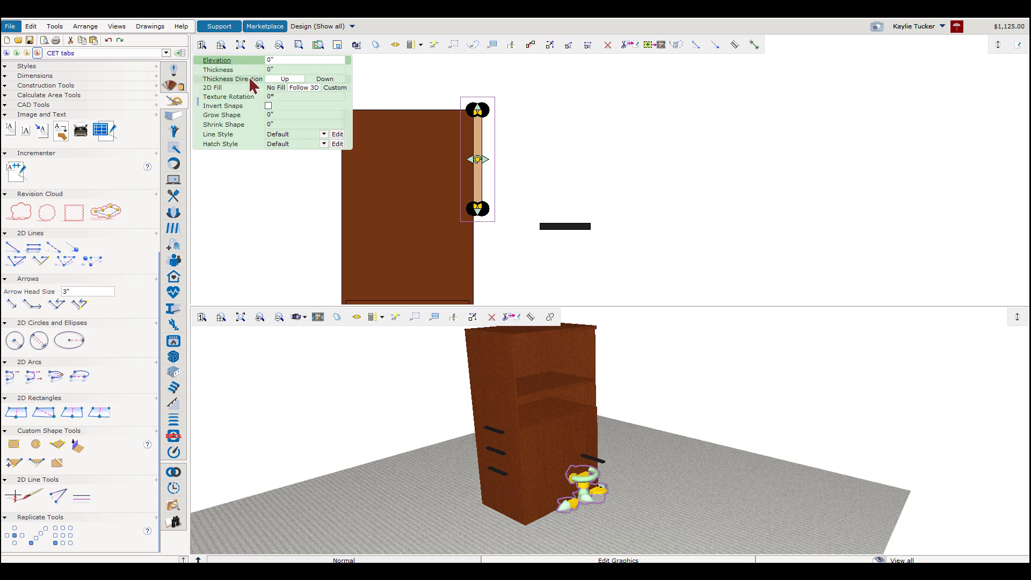
pyautogui.click(262, 62)
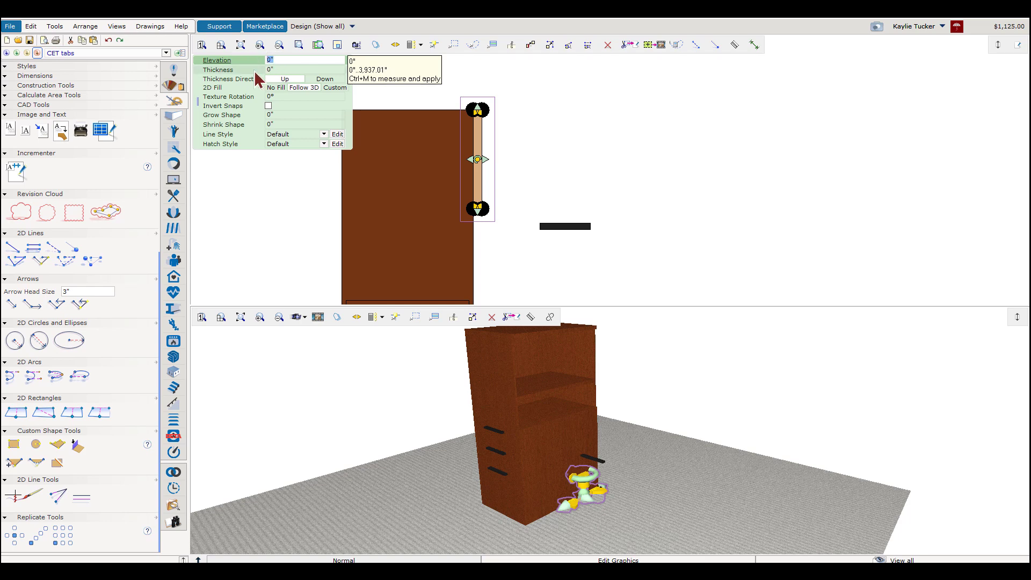
pyautogui.write('27.5')
pyautogui.press('Tab')
pyautogui.write('23')
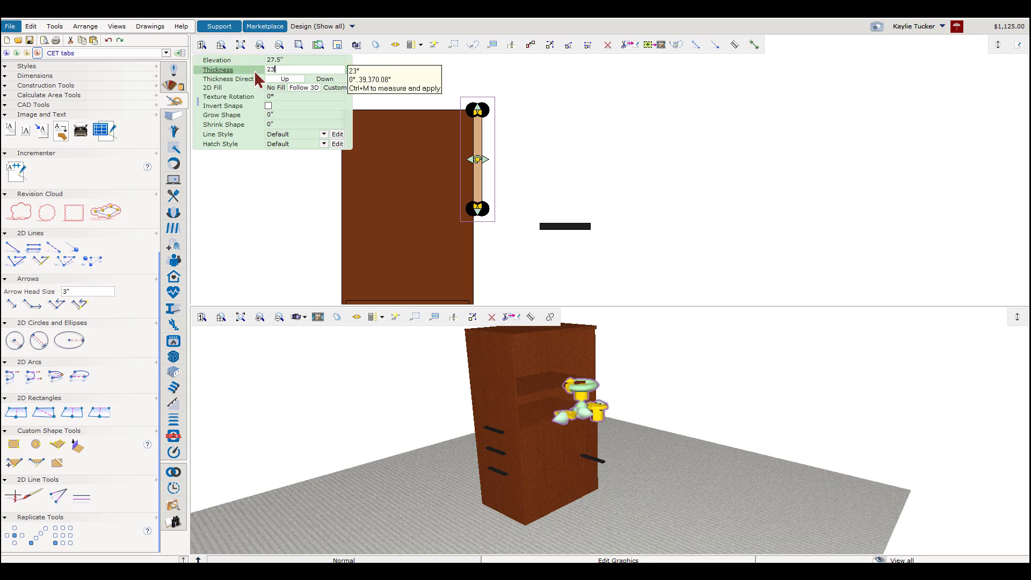
pyautogui.press('Return')
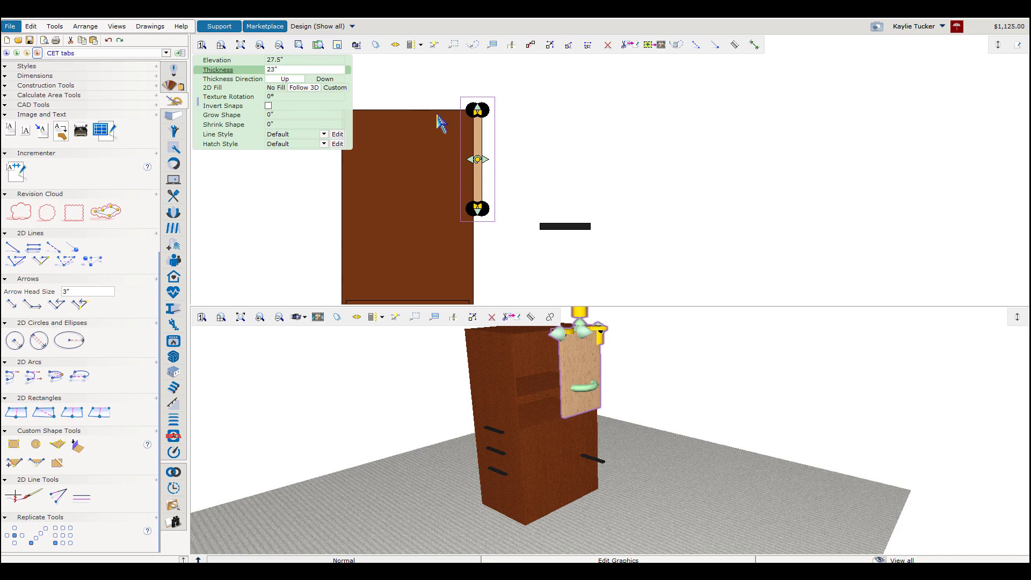
pyautogui.click(535, 161)
# - Move the custom shape away from the tower and snap it back flush against the tower's back right corner
pyautogui.scroll(3, 478, 110)
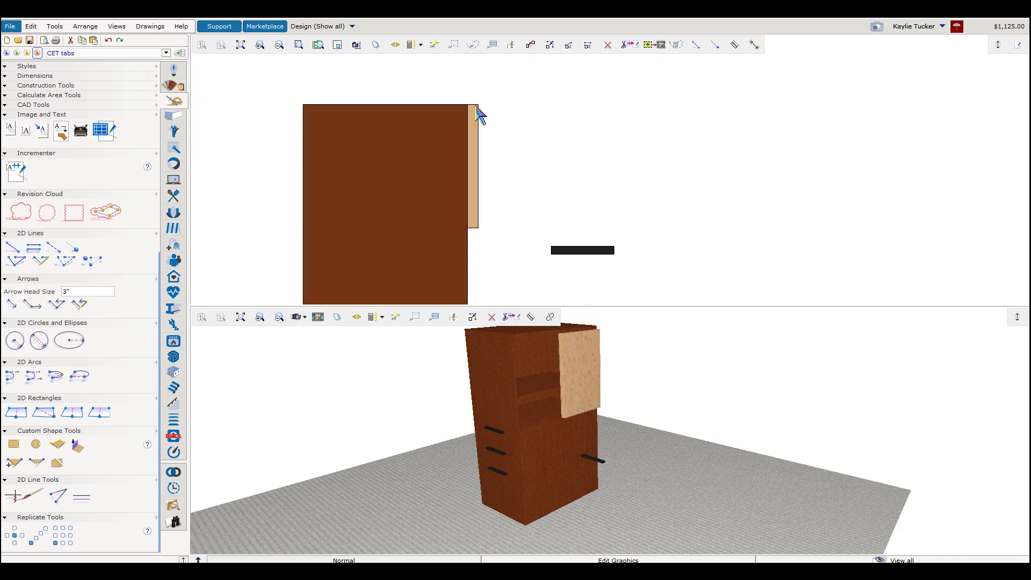
pyautogui.moveTo(521, 169); pyautogui.dragTo(518, 157)
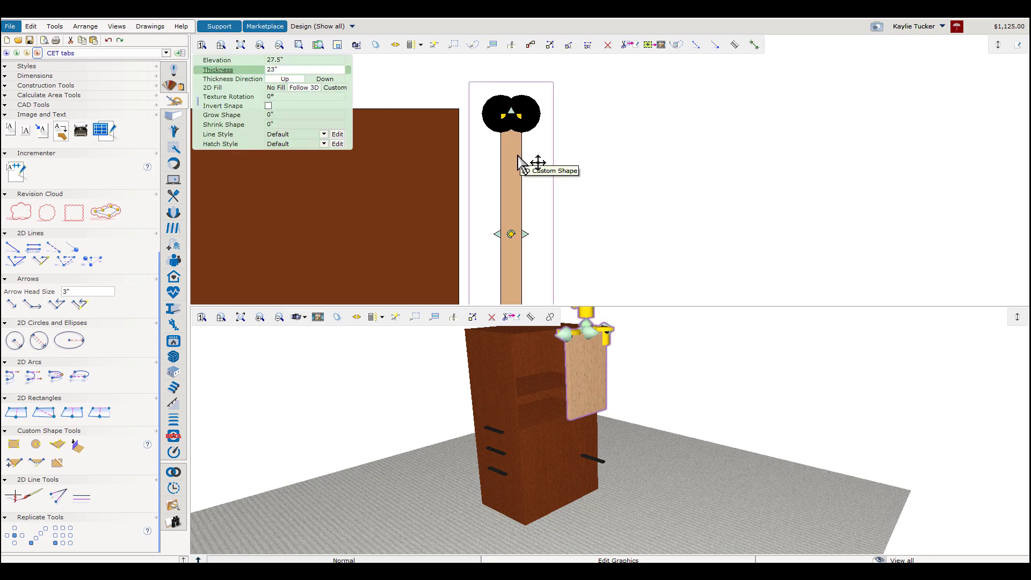
pyautogui.click(550, 47)
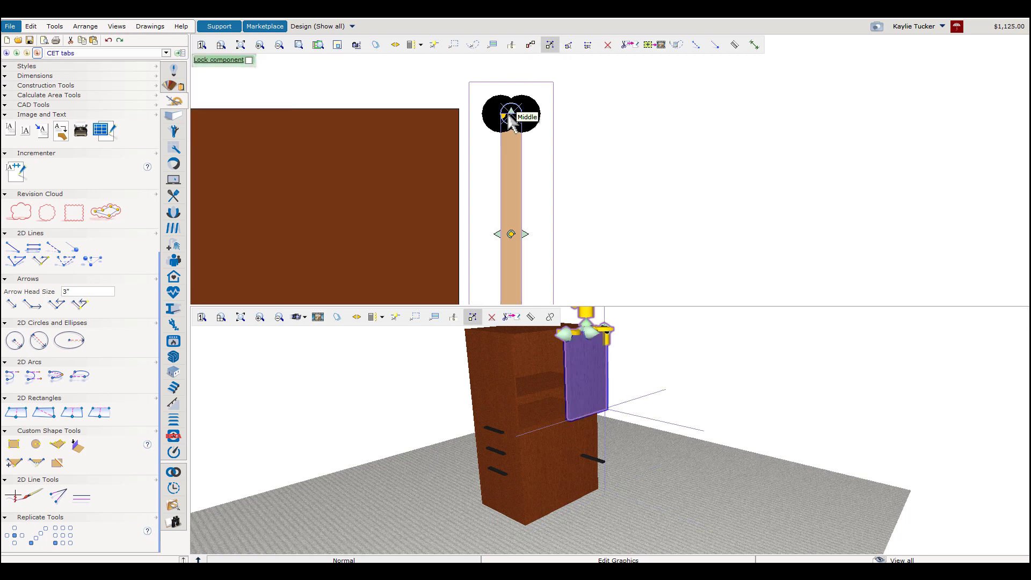
pyautogui.click(461, 112)
pyautogui.click(391, 131)
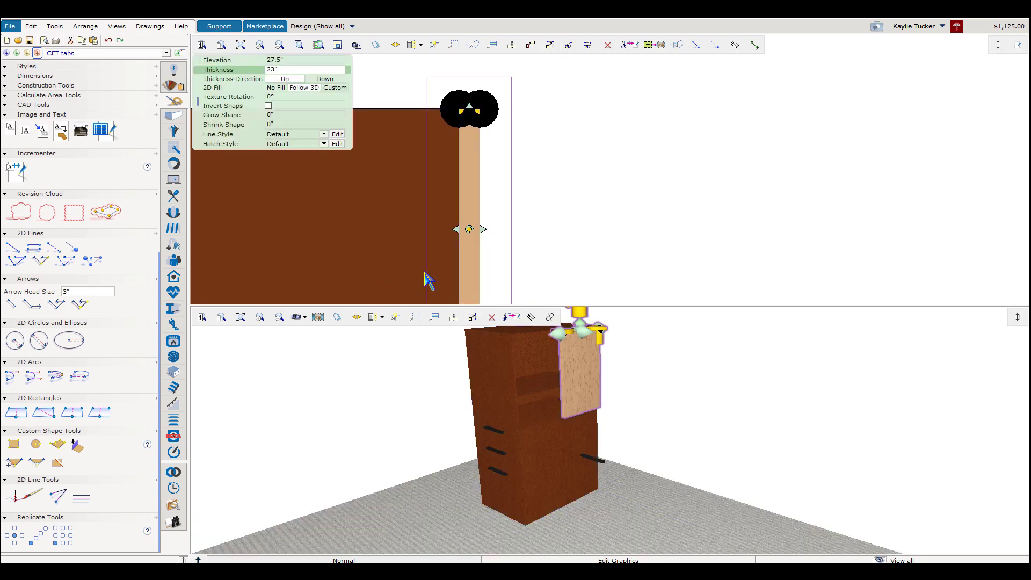
pyautogui.click(551, 270)
pyautogui.click(470, 234)
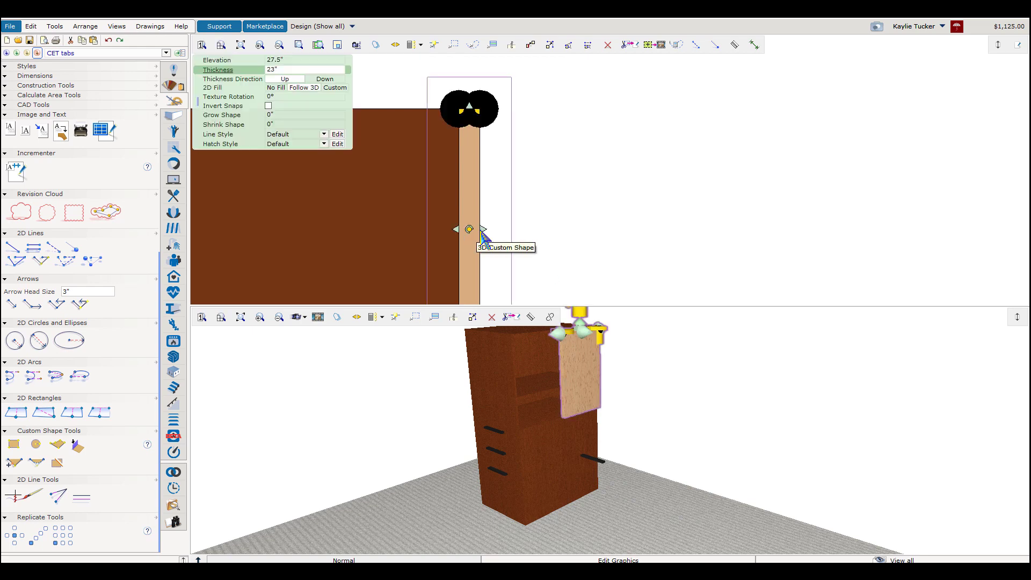
# - Reduce the custom shape's depth in plan by pushing its outer edge inward 0.5"
pyautogui.moveTo(468, 229); pyautogui.dragTo(475, 242)
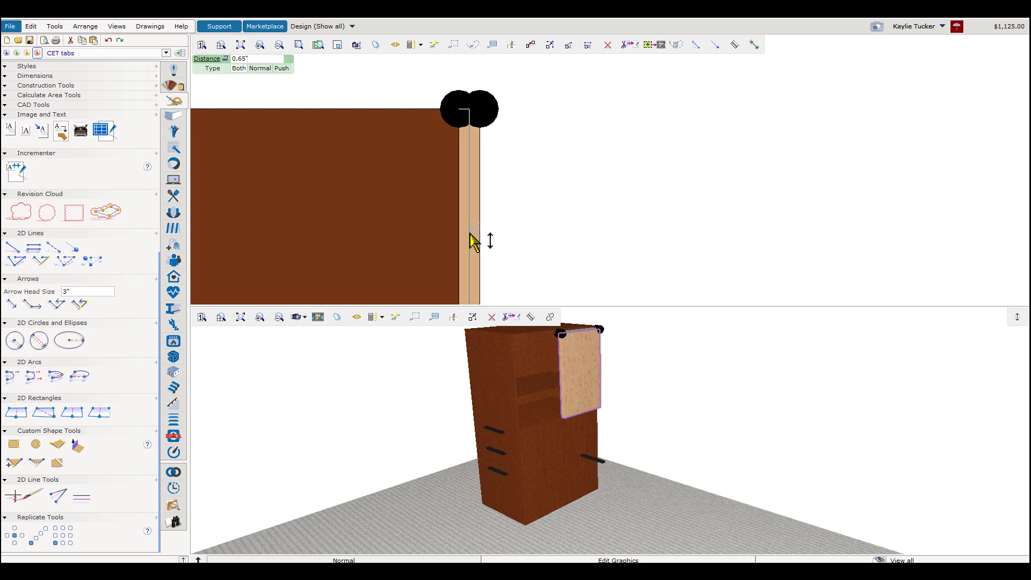
pyautogui.write('.5')
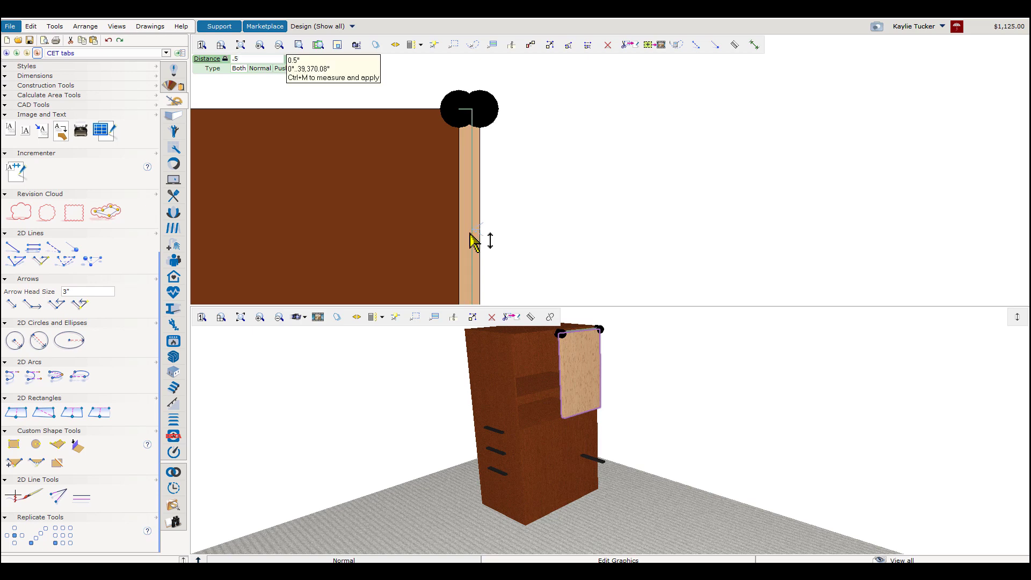
pyautogui.press('Return')
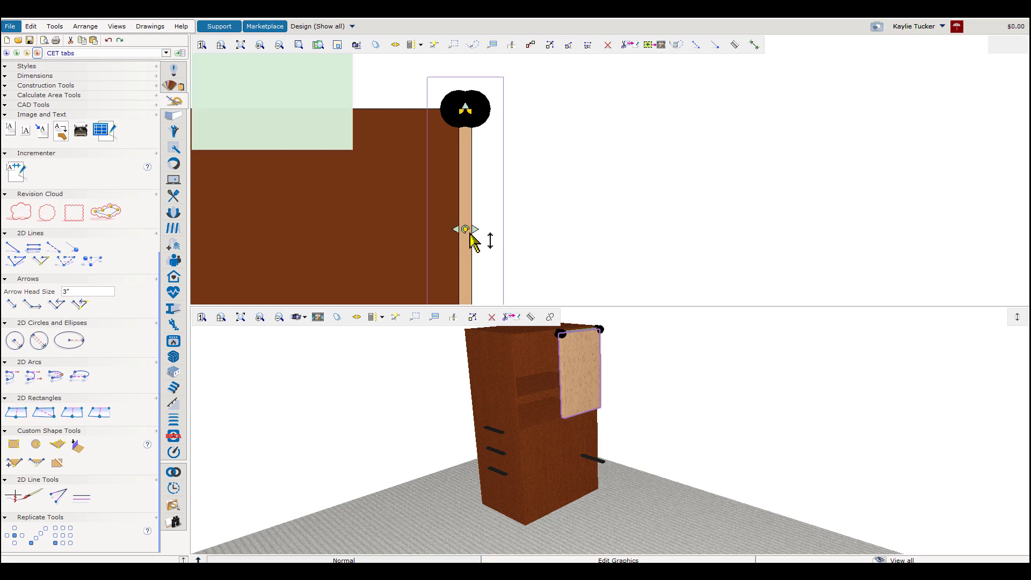
pyautogui.click(582, 238)
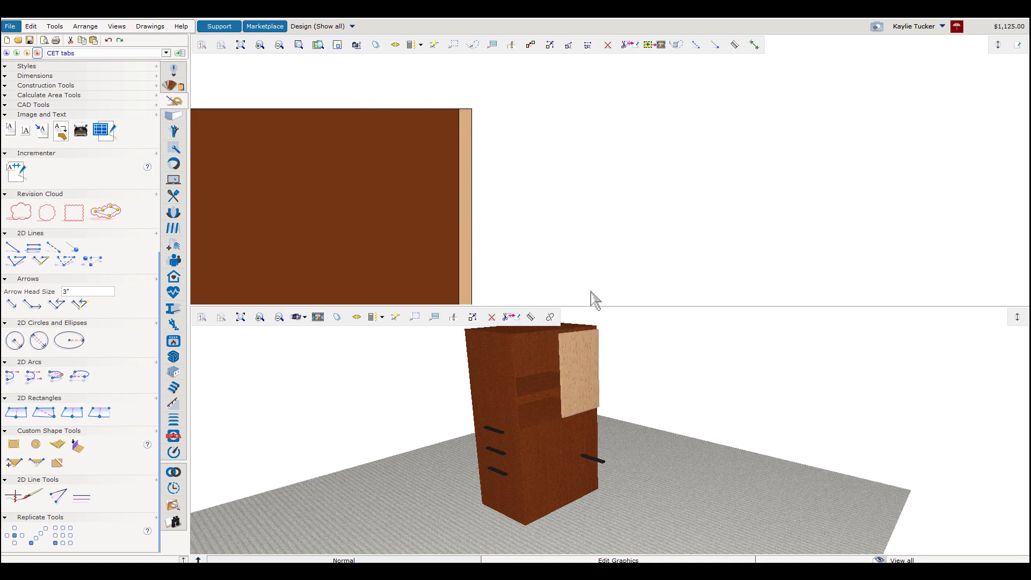
# - Snap the custom shape inward so its outer face sits flush with the tower's right side
pyautogui.scroll(5, 580, 329)
pyautogui.moveTo(598, 364); pyautogui.dragTo(477, 379, button='middle')
pyautogui.scroll(4, 640, 396)
pyautogui.scroll(-2, 593, 357)
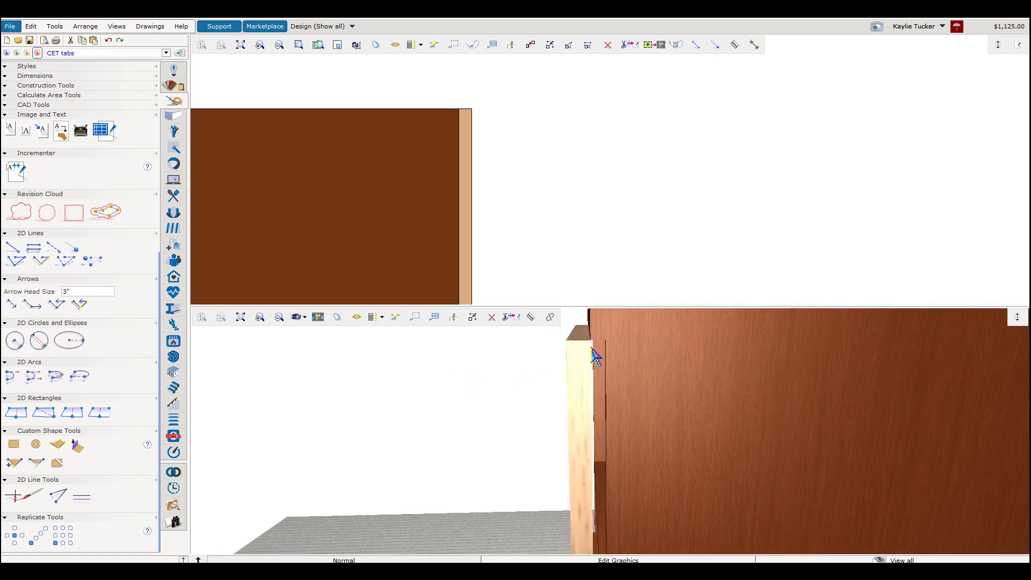
pyautogui.click(471, 126)
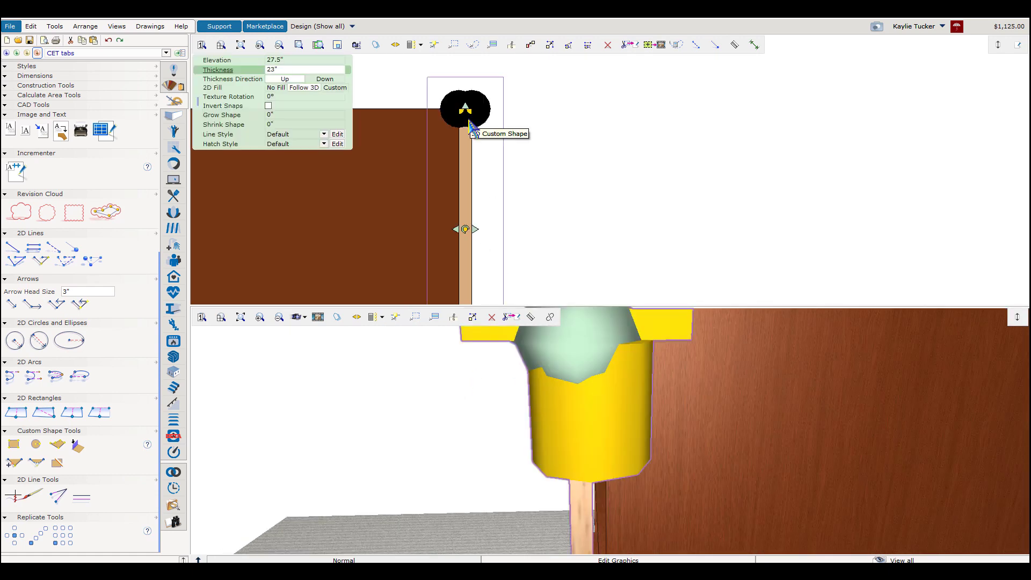
pyautogui.click(550, 44)
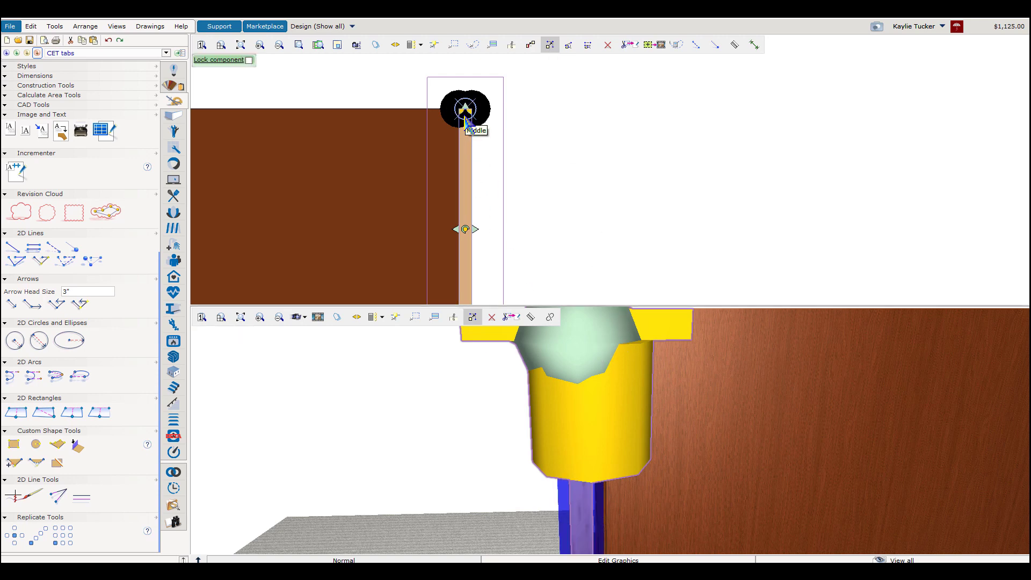
pyautogui.moveTo(470, 114); pyautogui.dragTo(457, 114)
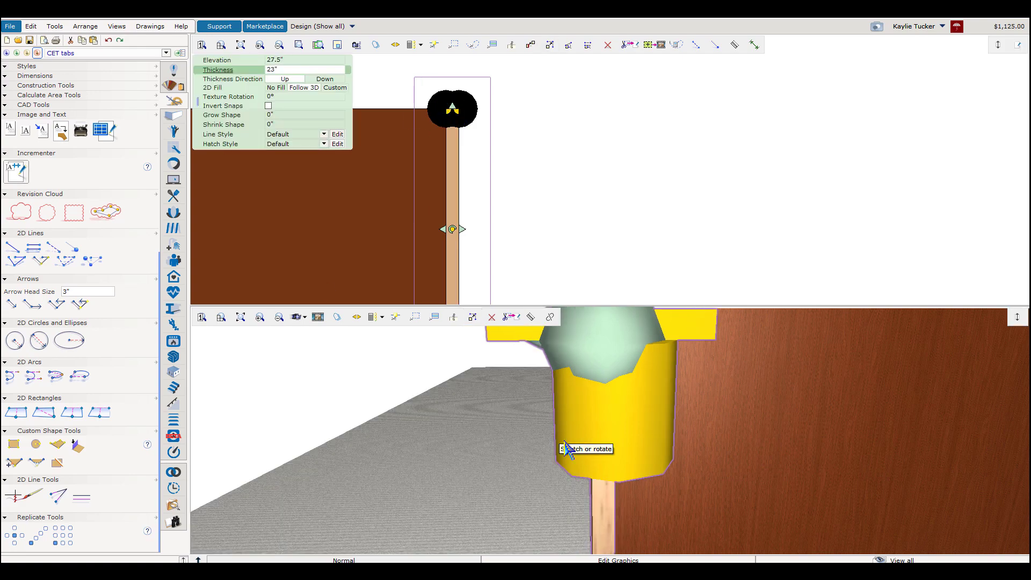
pyautogui.press('Delete')
pyautogui.moveTo(517, 440); pyautogui.dragTo(520, 444, button='middle')
pyautogui.scroll(-3, 522, 430)
pyautogui.moveTo(633, 476)
pyautogui.mouseDown(button='middle')
pyautogui.moveTo(598, 477)
pyautogui.moveTo(634, 486)
pyautogui.mouseUp(button='middle')
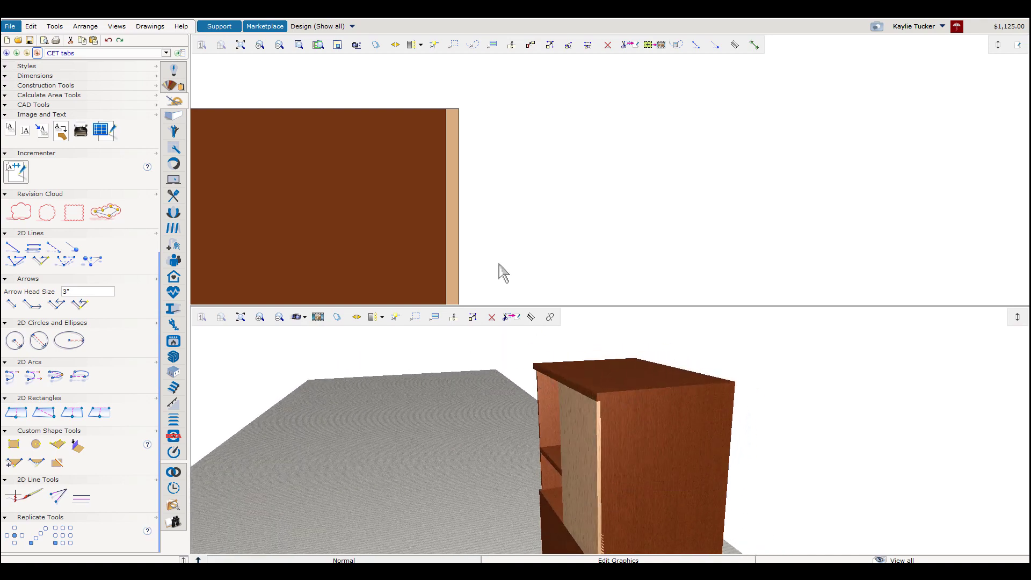
# - Copy the door panel and place the duplicate in the open space between the tower and the detached handle
pyautogui.scroll(-3, 484, 214)
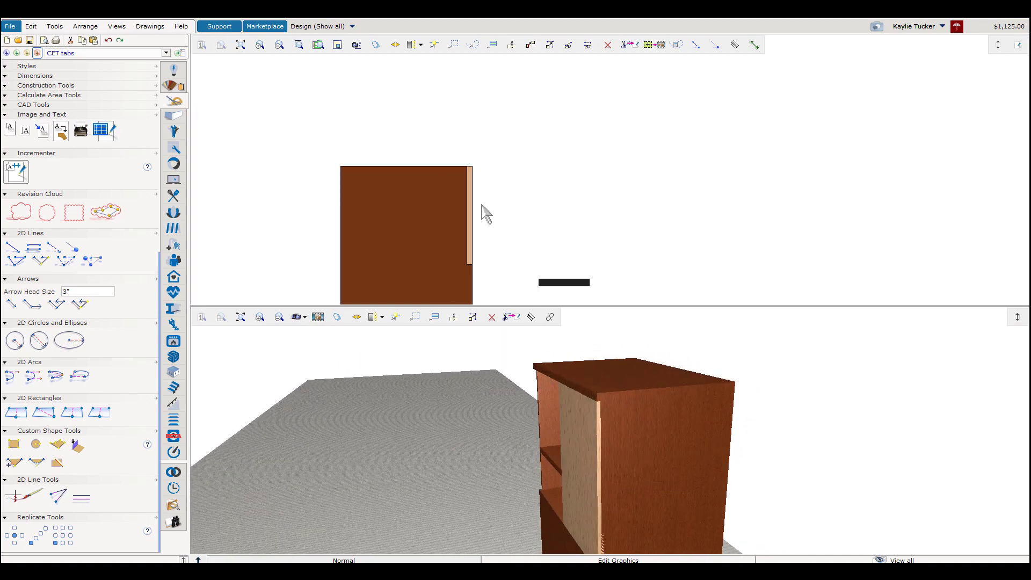
pyautogui.click(471, 215)
pyautogui.moveTo(471, 218); pyautogui.dragTo(513, 247)
pyautogui.click(510, 242)
pyautogui.rightClick(389, 264)
pyautogui.click(533, 213)
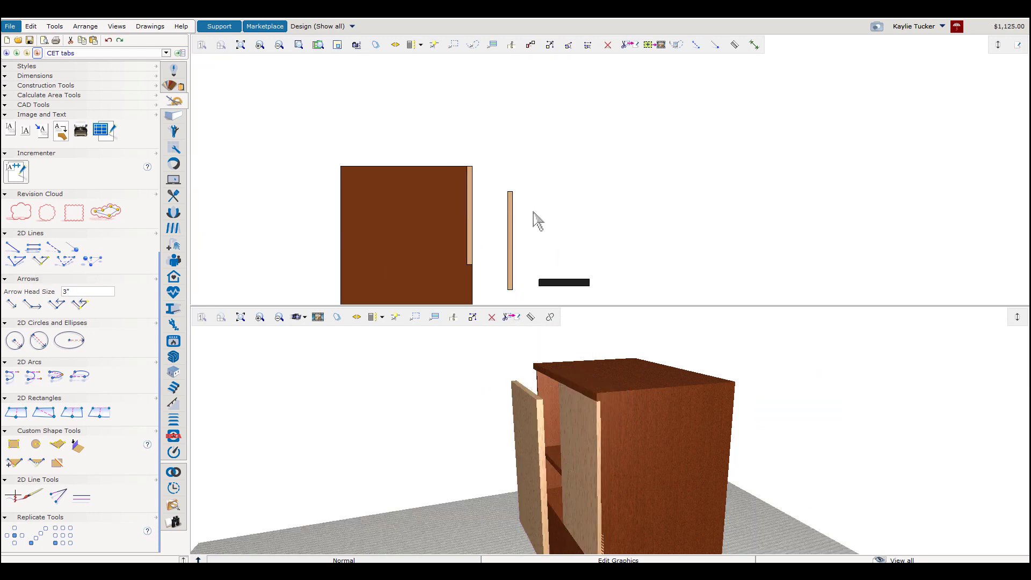
# - Snap the copied door panel's back corner to the first panel's front end, in line along the tower's right side
pyautogui.click(550, 45)
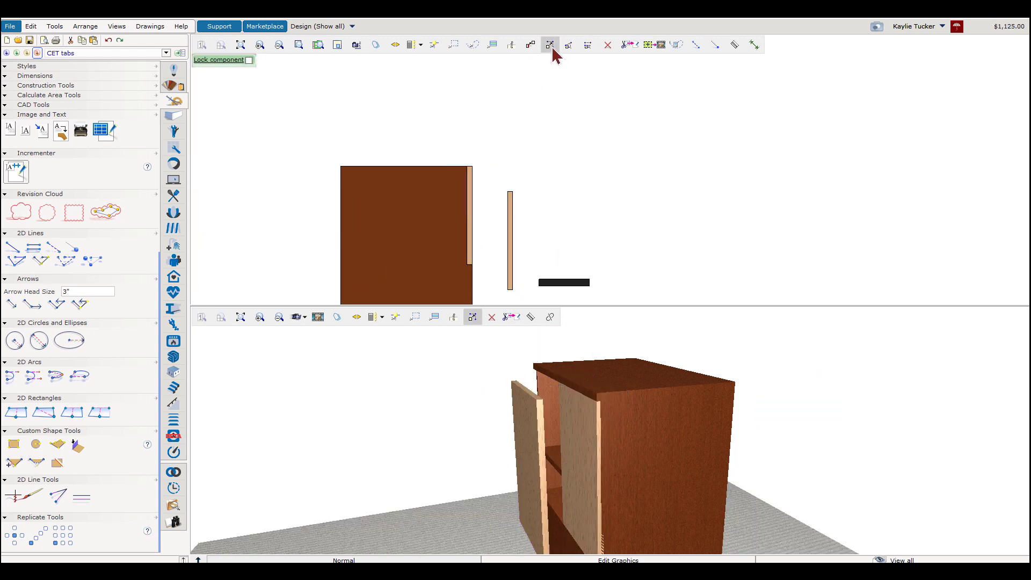
pyautogui.click(510, 191)
pyautogui.scroll(2, 480, 278)
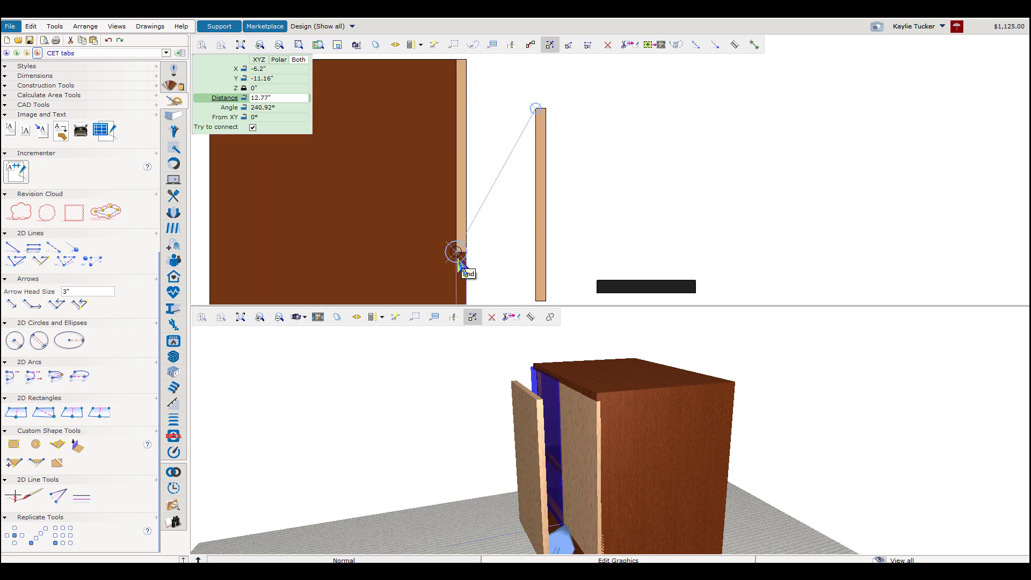
pyautogui.scroll(2, 459, 263)
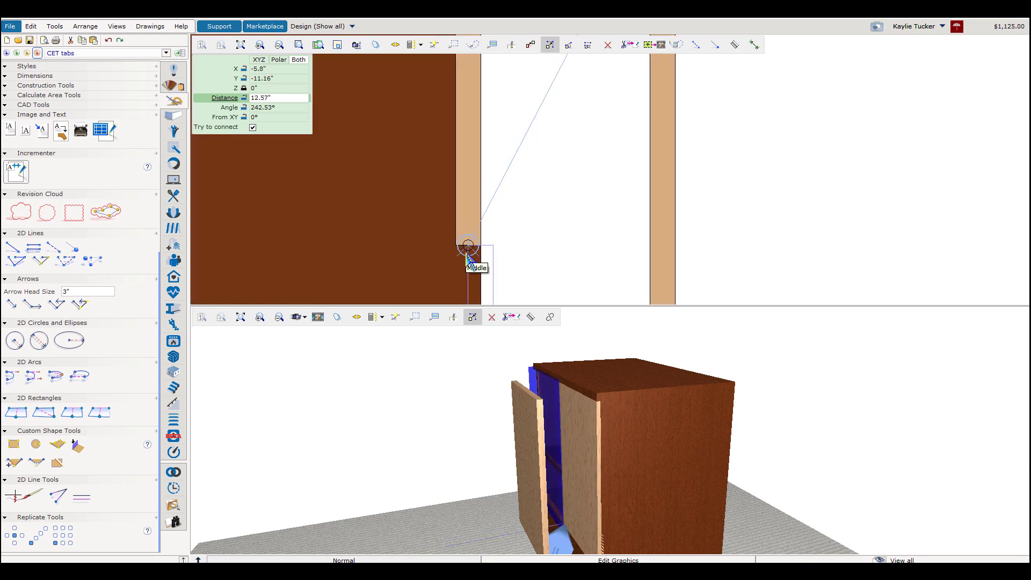
pyautogui.click(456, 252)
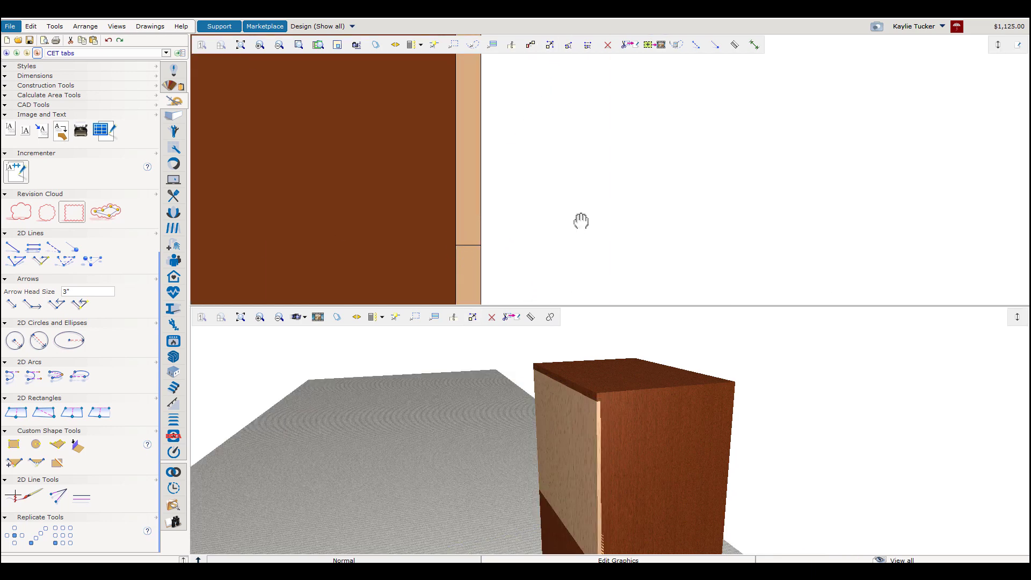
# - Shorten the back door panel at its front end to leave a narrow gap between the two doors
pyautogui.scroll(-2, 581, 222)
pyautogui.scroll(-3, 579, 223)
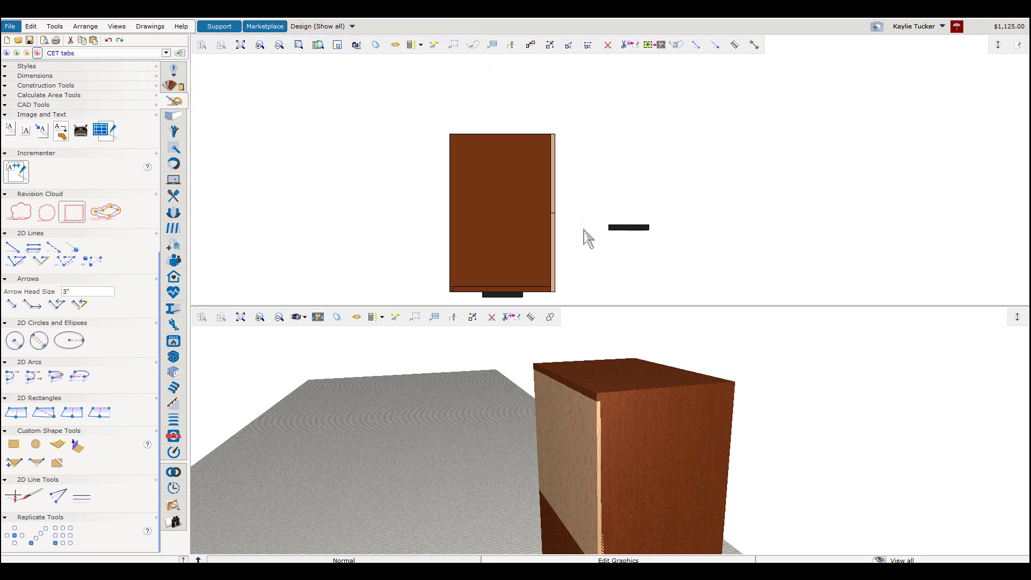
pyautogui.scroll(2, 581, 207)
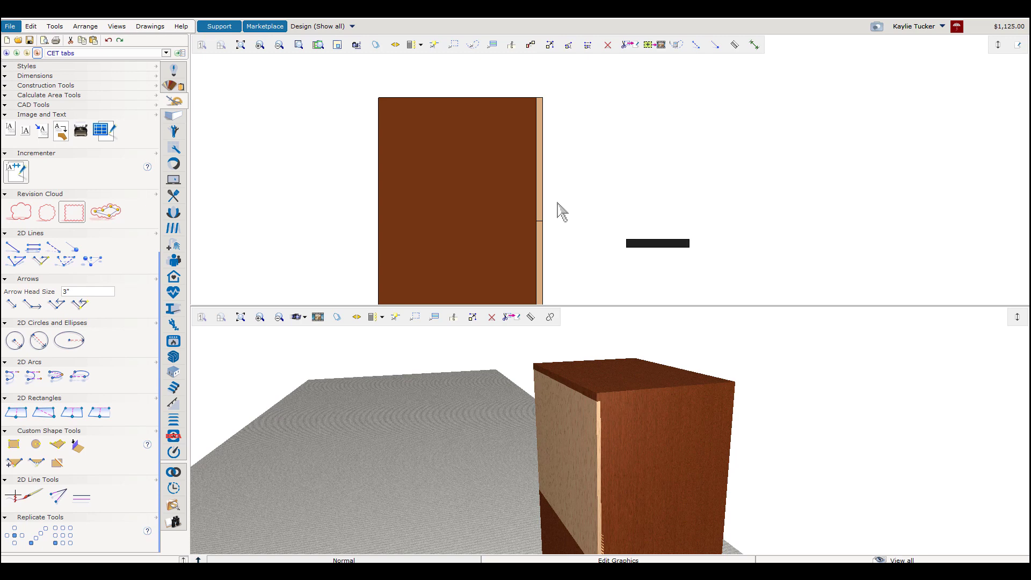
pyautogui.scroll(1, 557, 204)
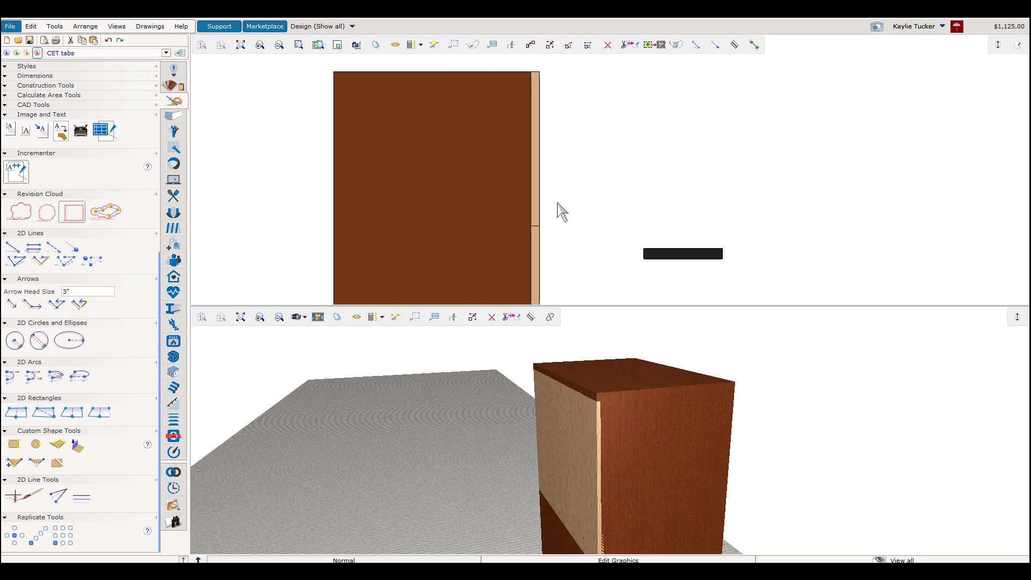
pyautogui.click(536, 221)
pyautogui.scroll(2, 524, 231)
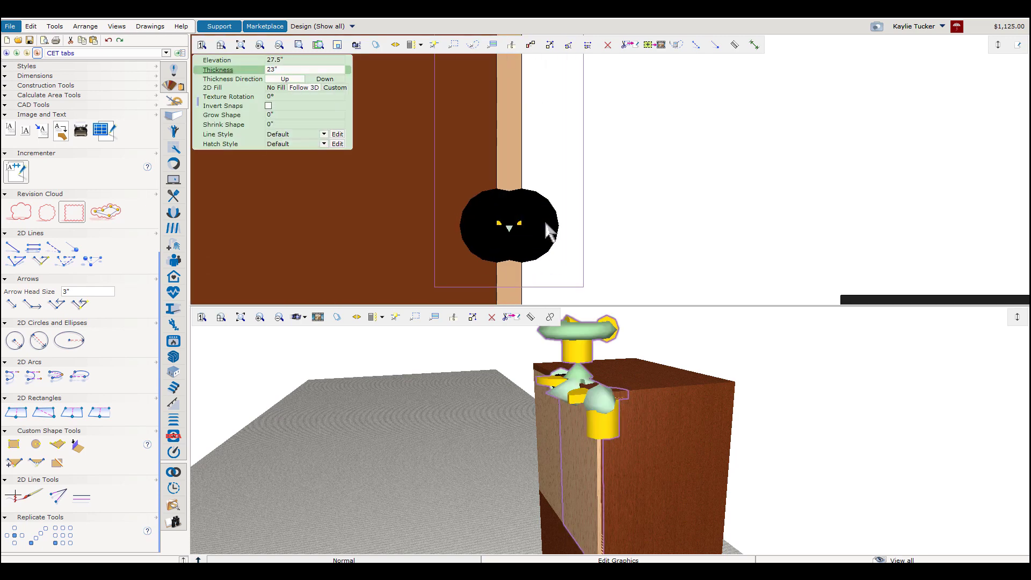
pyautogui.click(514, 227)
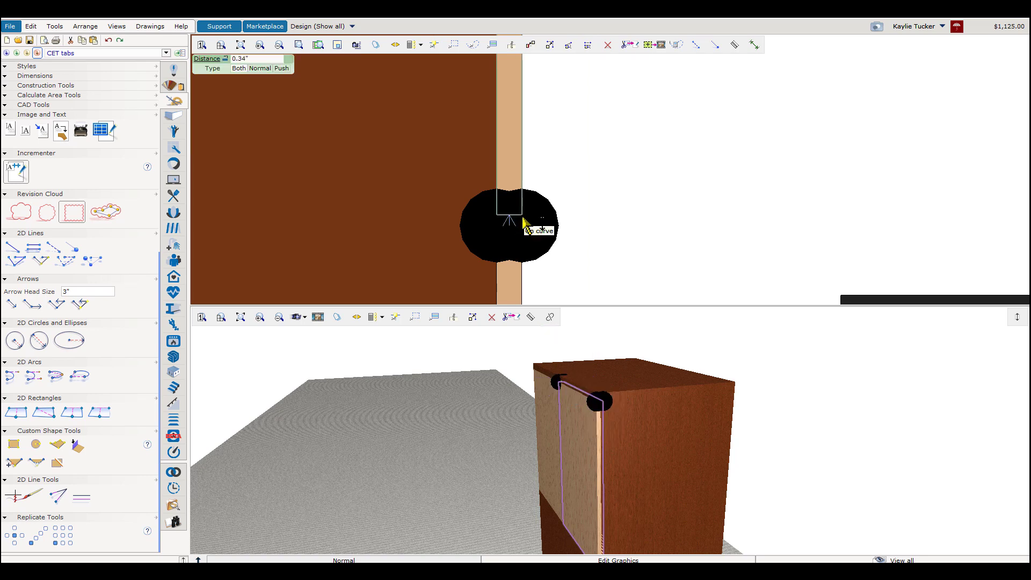
pyautogui.scroll(3, 523, 226)
pyautogui.click(520, 228)
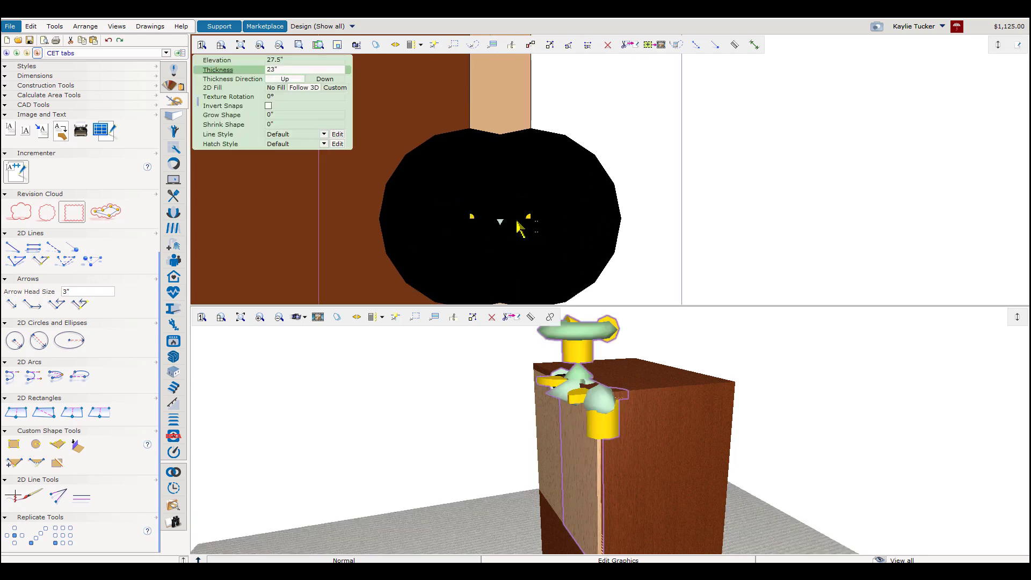
pyautogui.scroll(-2, 518, 229)
pyautogui.click(580, 253)
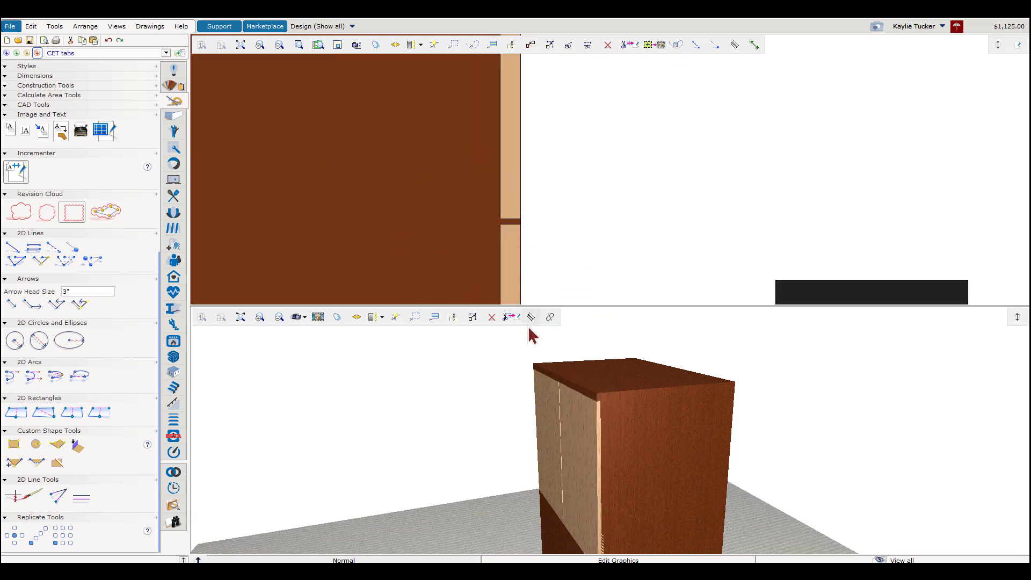
# - Open the Material Explorer and position its window clear of the two doors in the 3D view
pyautogui.scroll(5, 591, 435)
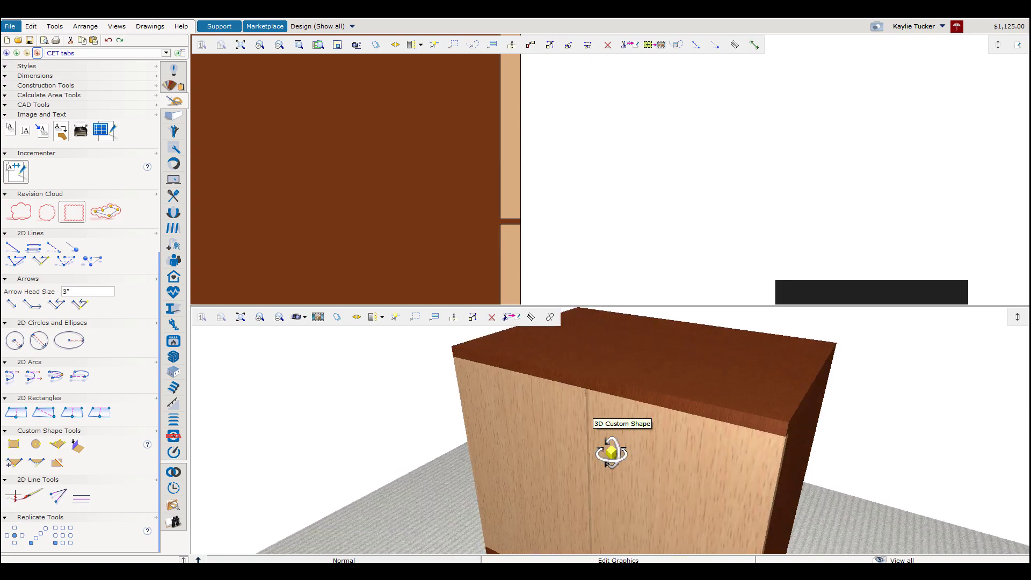
pyautogui.moveTo(612, 453); pyautogui.dragTo(633, 446, button='middle')
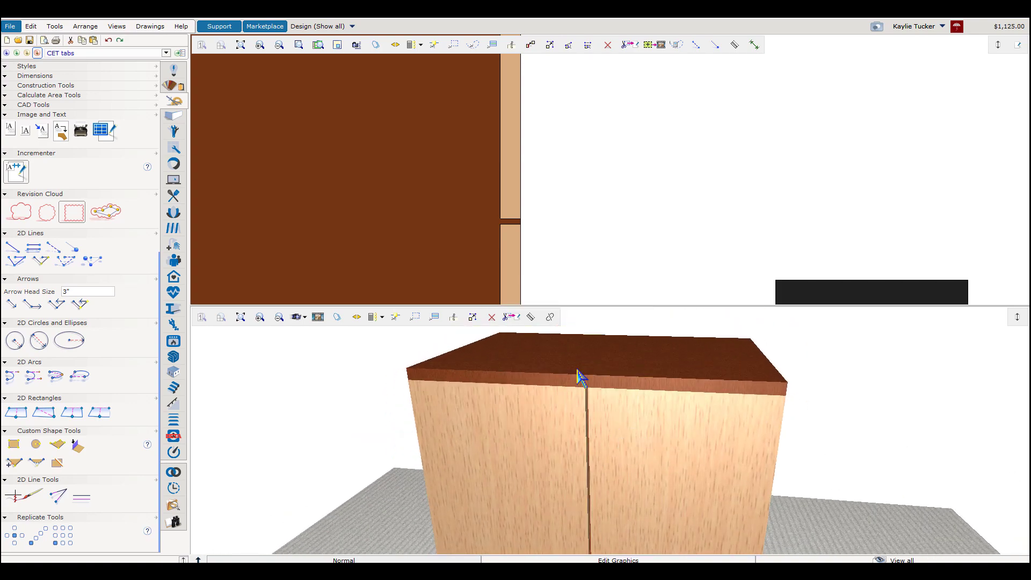
pyautogui.scroll(-3, 569, 212)
pyautogui.scroll(-4, 569, 213)
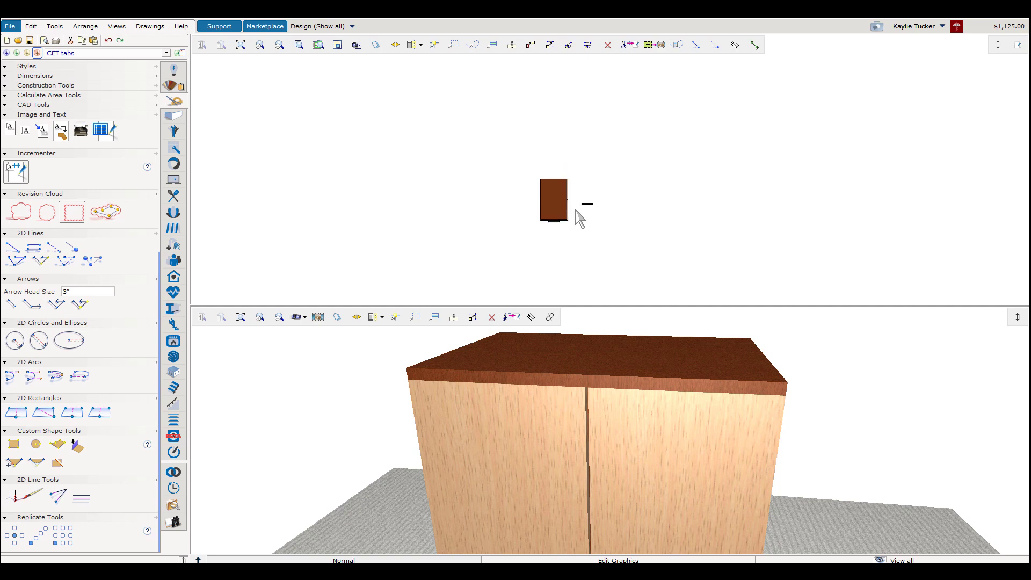
pyautogui.scroll(2, 577, 218)
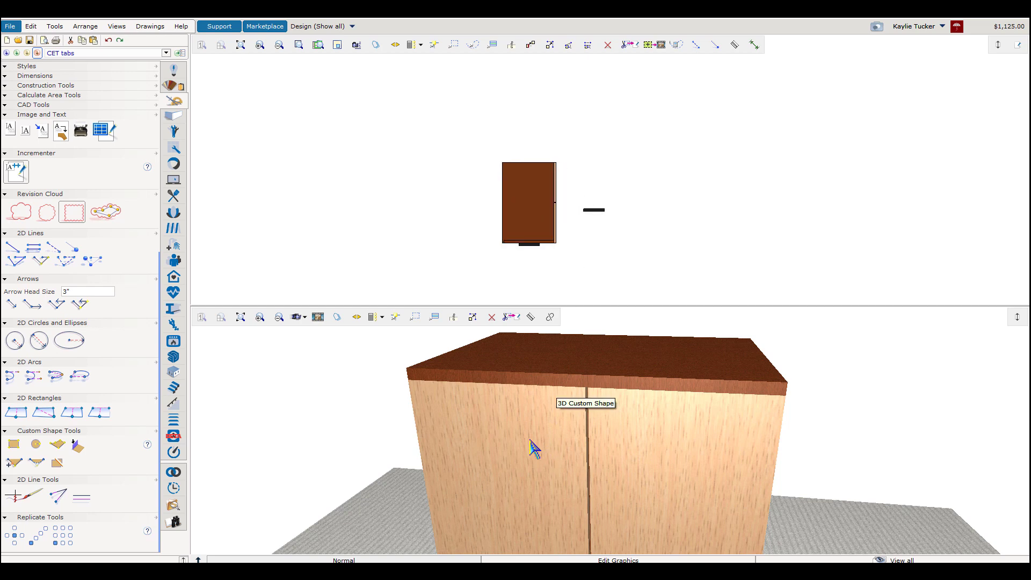
pyautogui.rightClick(175, 92)
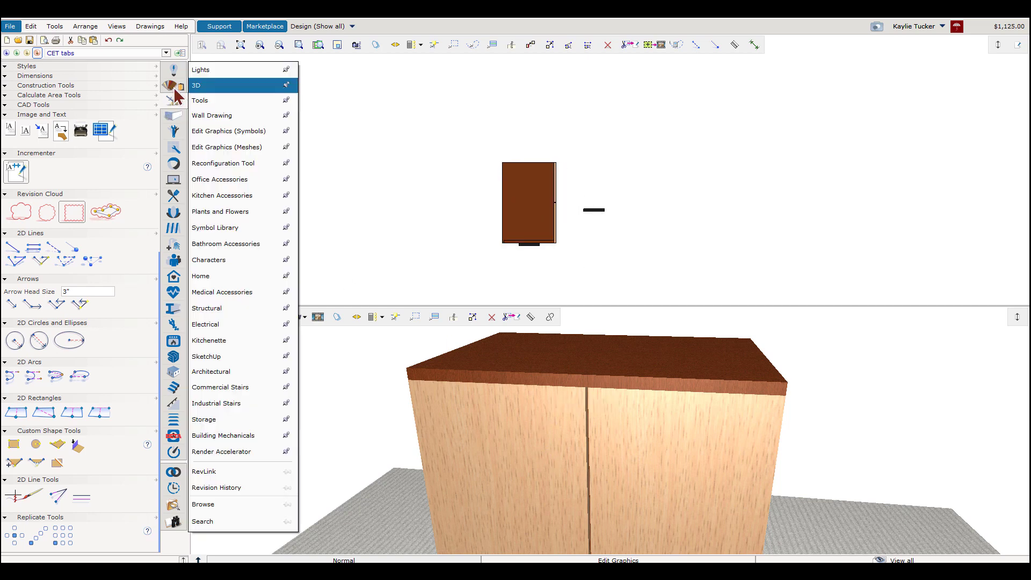
pyautogui.click(175, 92)
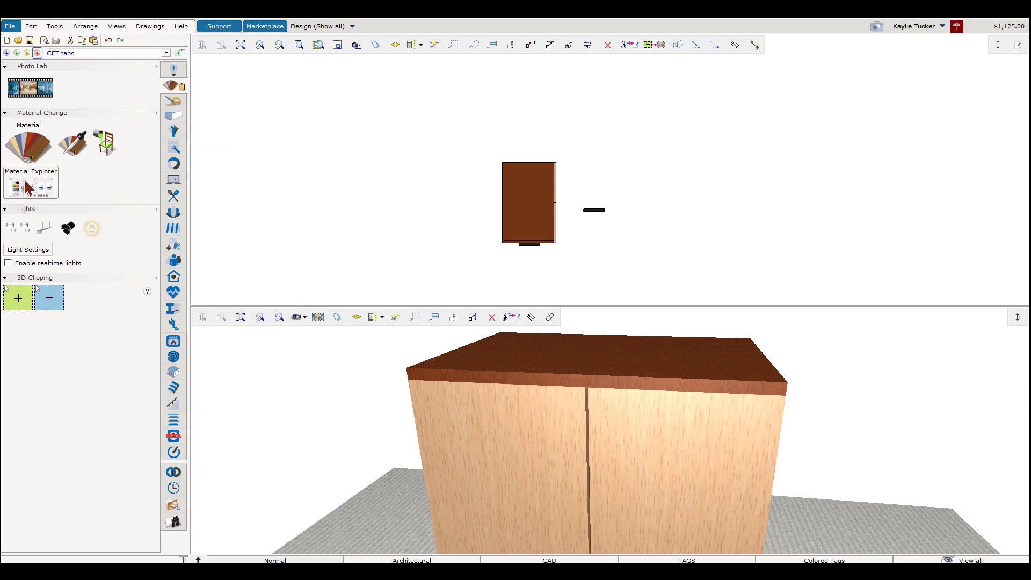
pyautogui.click(26, 188)
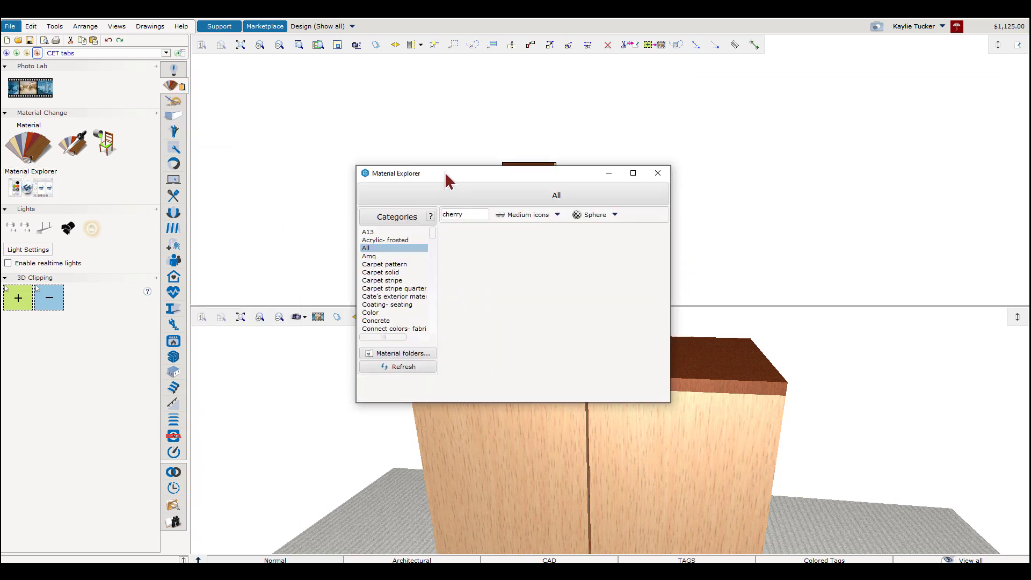
pyautogui.moveTo(449, 178); pyautogui.dragTo(227, 143)
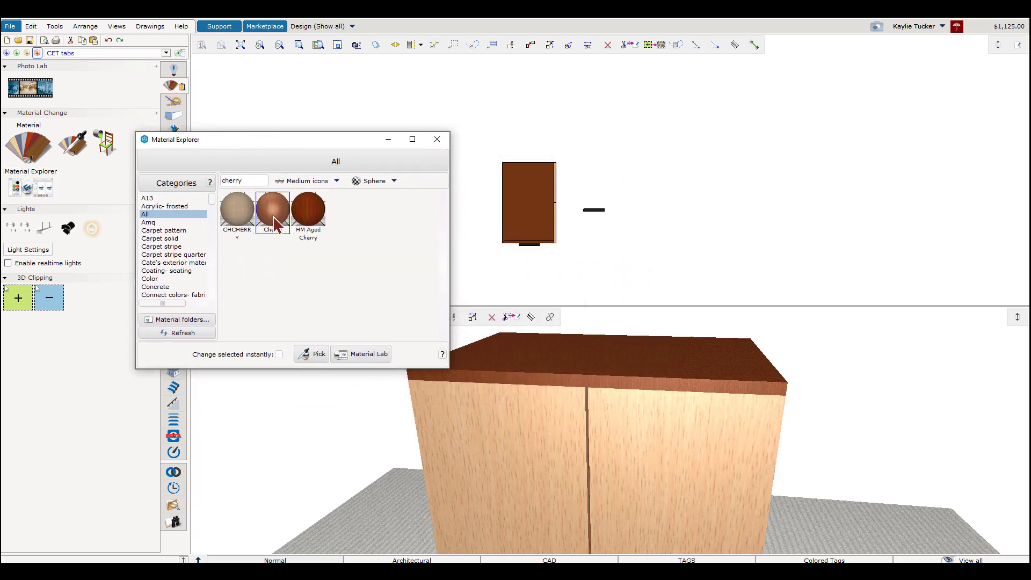
# - Apply the Cherry material to both door panels and close the Material Explorer
pyautogui.moveTo(275, 224); pyautogui.dragTo(635, 451)
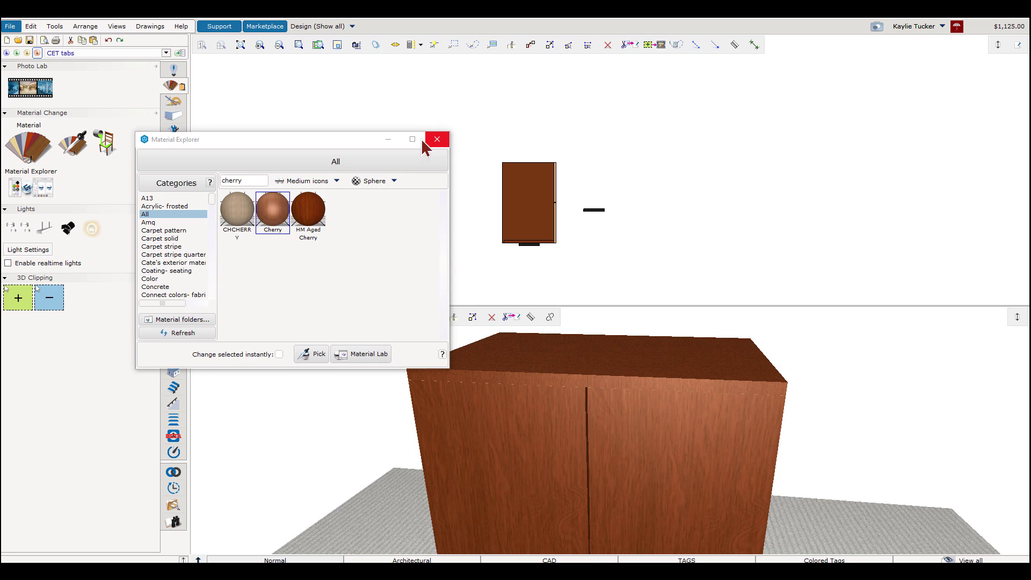
pyautogui.moveTo(240, 140); pyautogui.dragTo(270, 139)
pyautogui.click(170, 92)
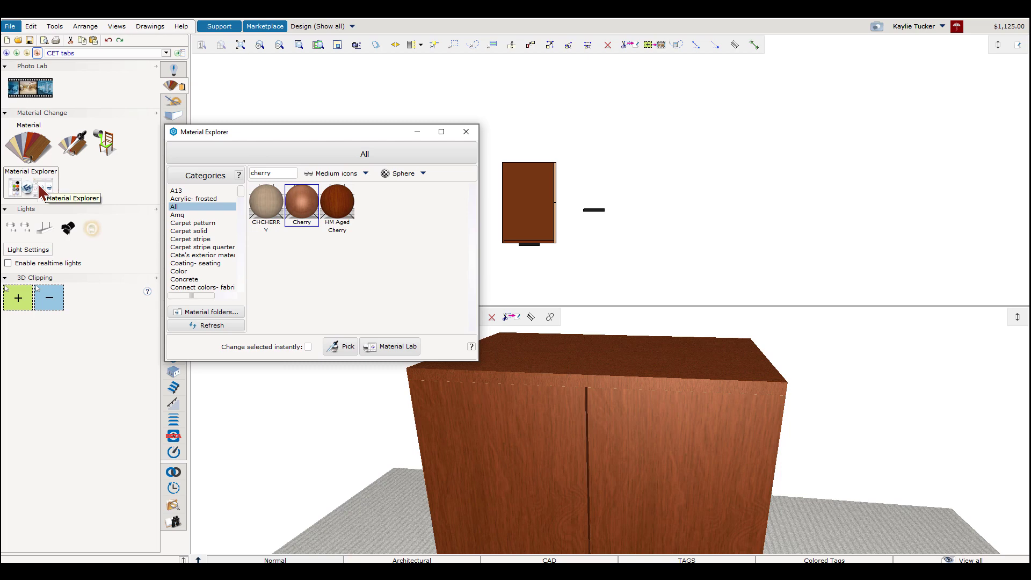
pyautogui.click(466, 133)
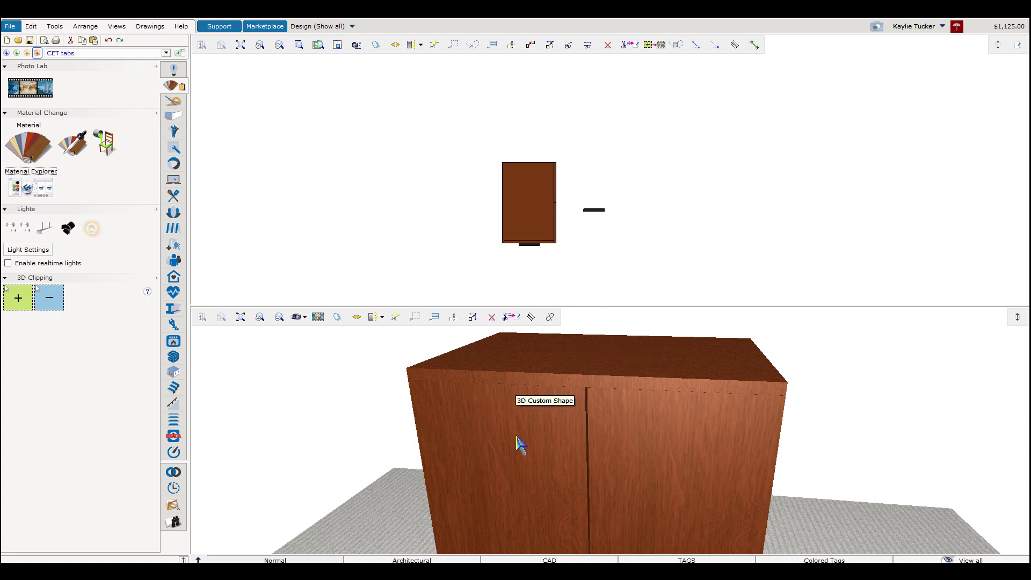
# - Rotate the loose black handle beside the tower 90° about its midpoint so it stands upright
pyautogui.moveTo(518, 442); pyautogui.dragTo(613, 471, button='middle')
pyautogui.scroll(-5, 640, 476)
pyautogui.scroll(8, 603, 501)
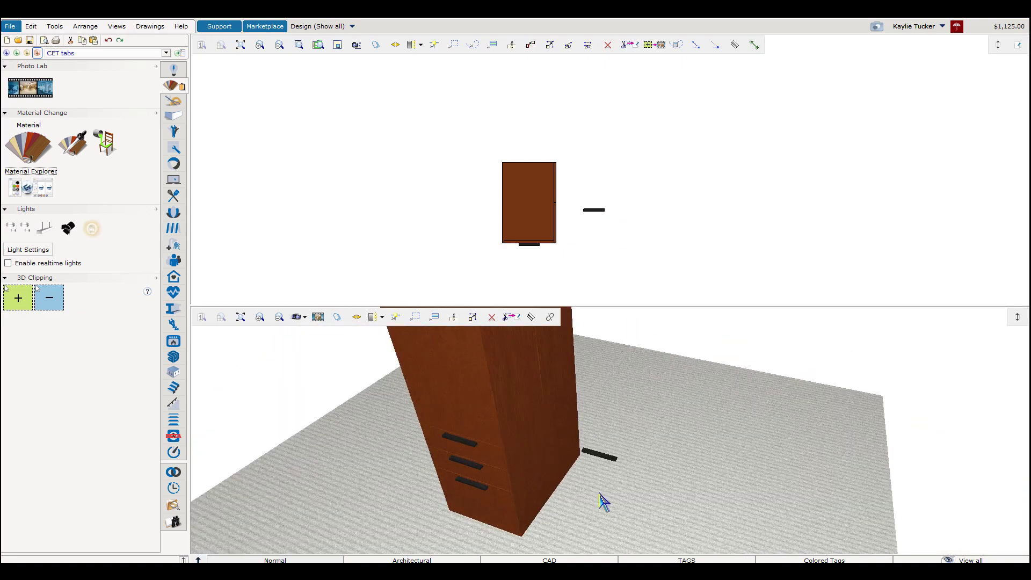
pyautogui.scroll(2, 618, 478)
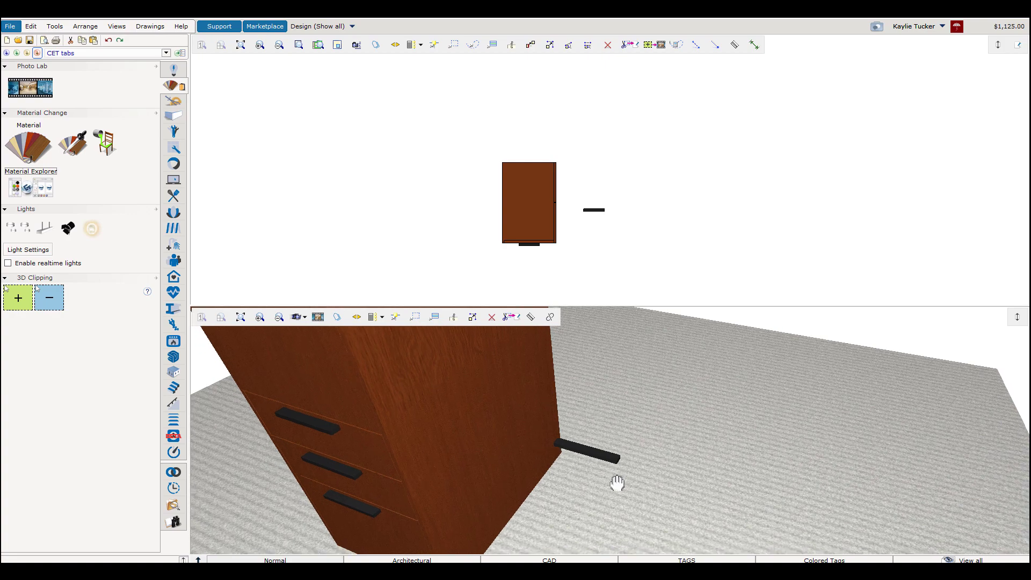
pyautogui.click(175, 148)
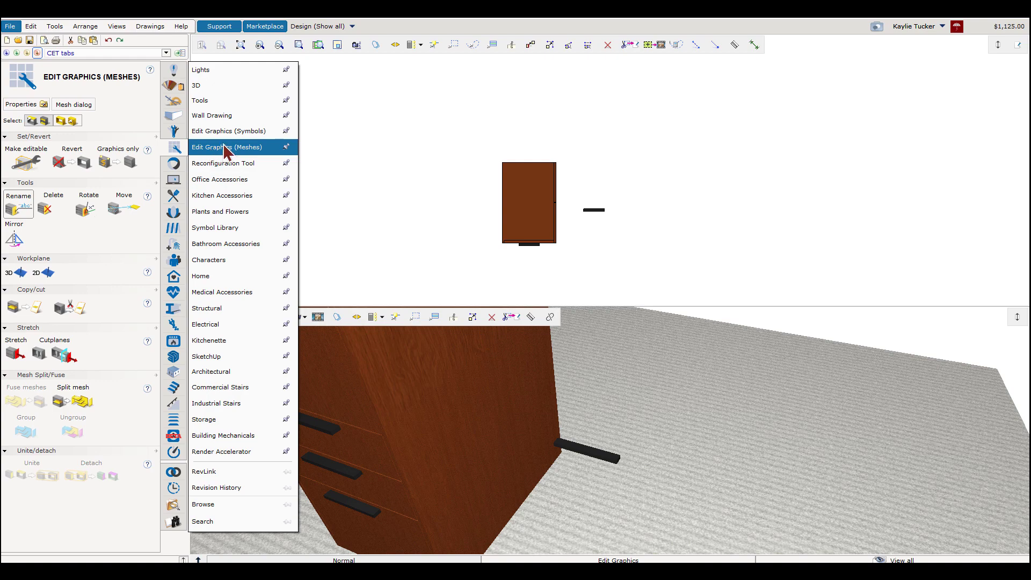
pyautogui.click(85, 215)
pyautogui.scroll(2, 614, 450)
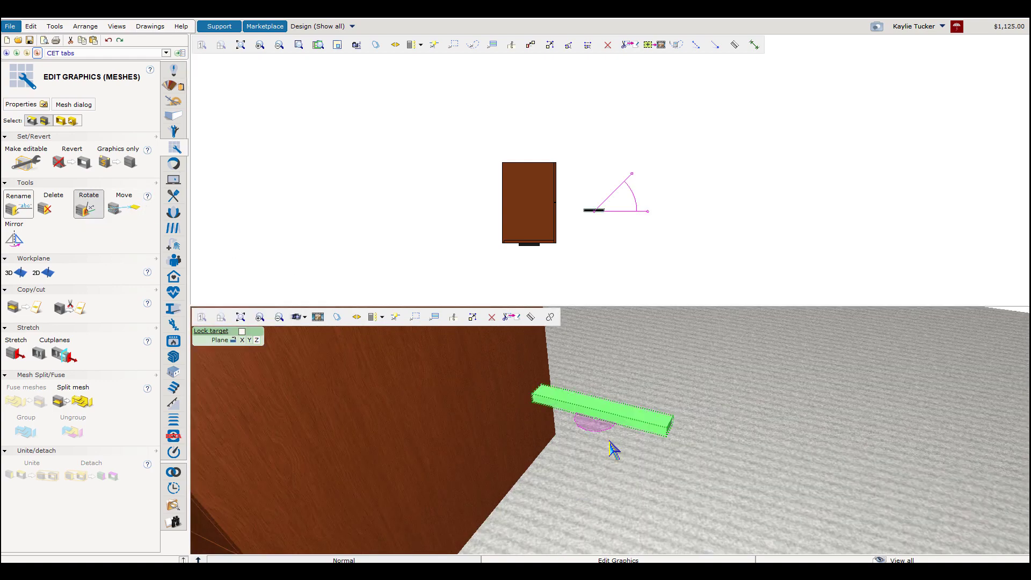
pyautogui.moveTo(605, 432); pyautogui.dragTo(617, 494, button='middle')
pyautogui.scroll(-3, 617, 494)
pyautogui.scroll(3, 600, 478)
pyautogui.scroll(-3, 615, 440)
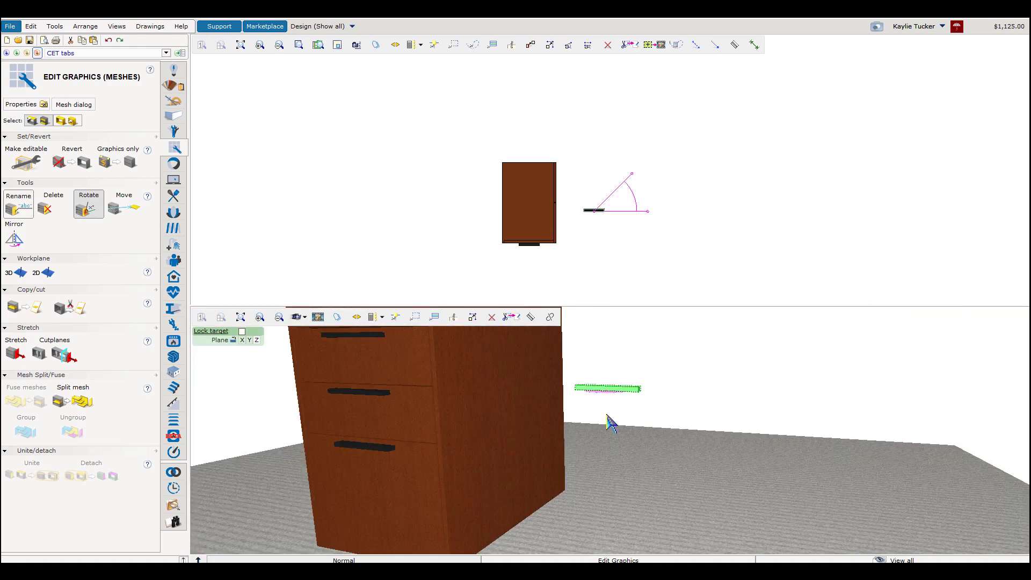
pyautogui.scroll(3, 613, 421)
pyautogui.click(612, 395)
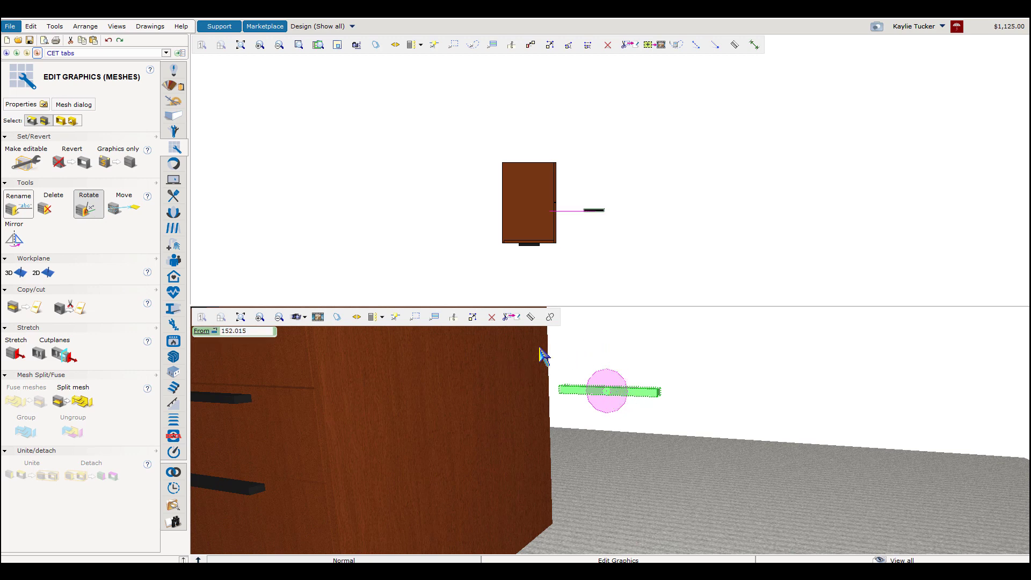
pyautogui.click(617, 390)
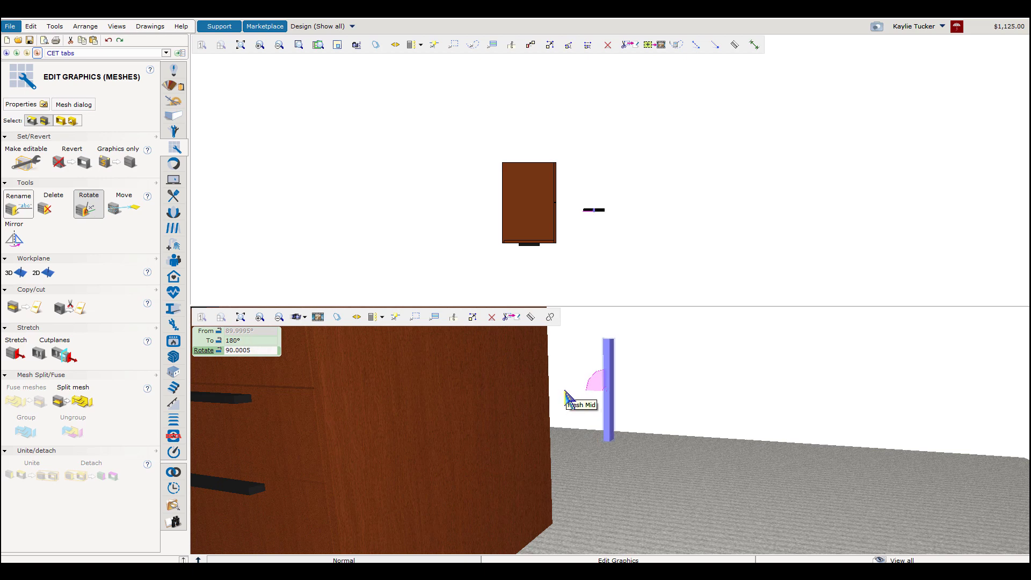
pyautogui.click(569, 400)
# - Turn the upright handle a quarter turn in plan so its long side runs perpendicular to the door faces
pyautogui.scroll(3, 596, 209)
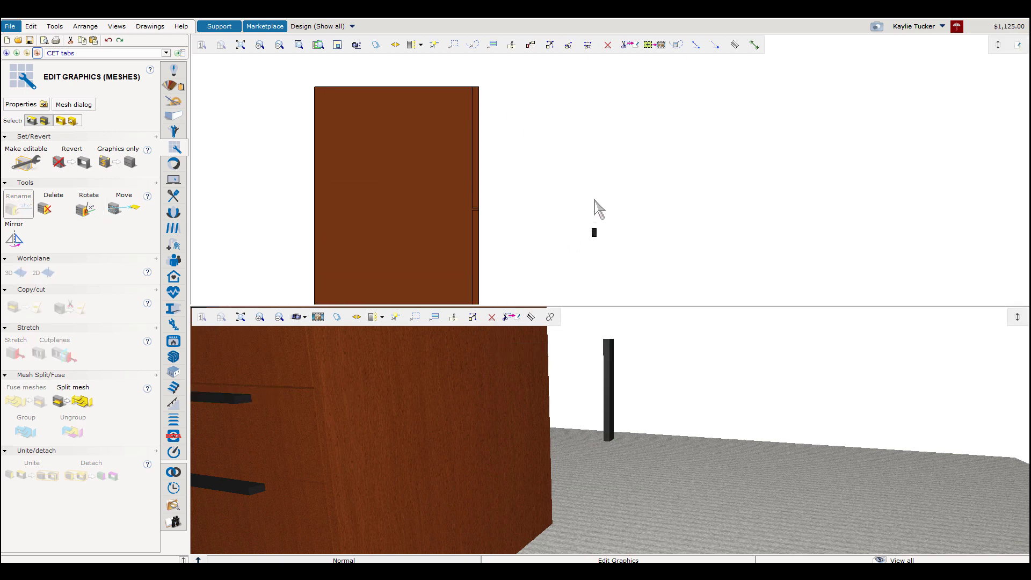
pyautogui.scroll(2, 605, 243)
pyautogui.click(587, 232)
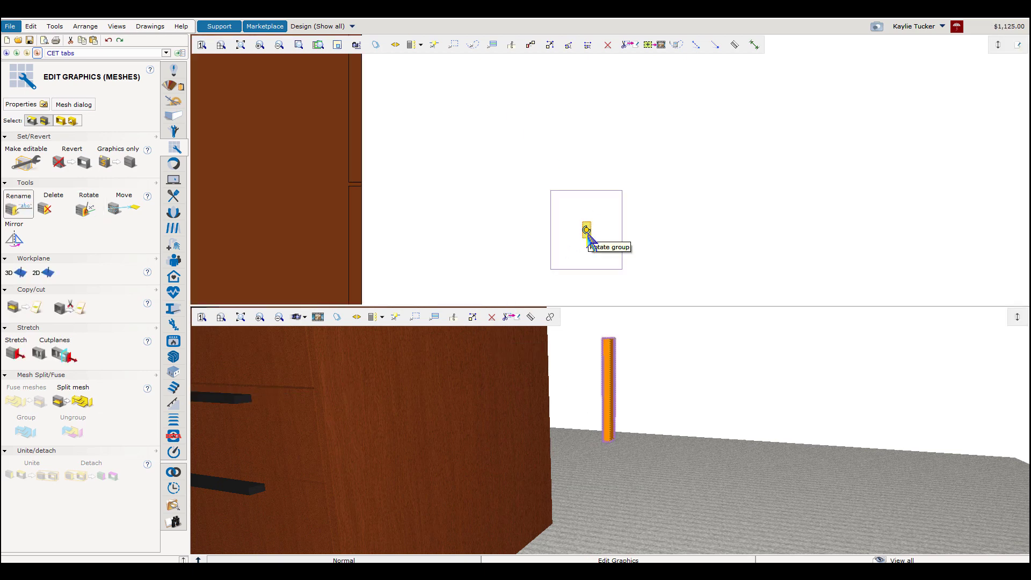
pyautogui.scroll(1, 588, 232)
pyautogui.click(586, 230)
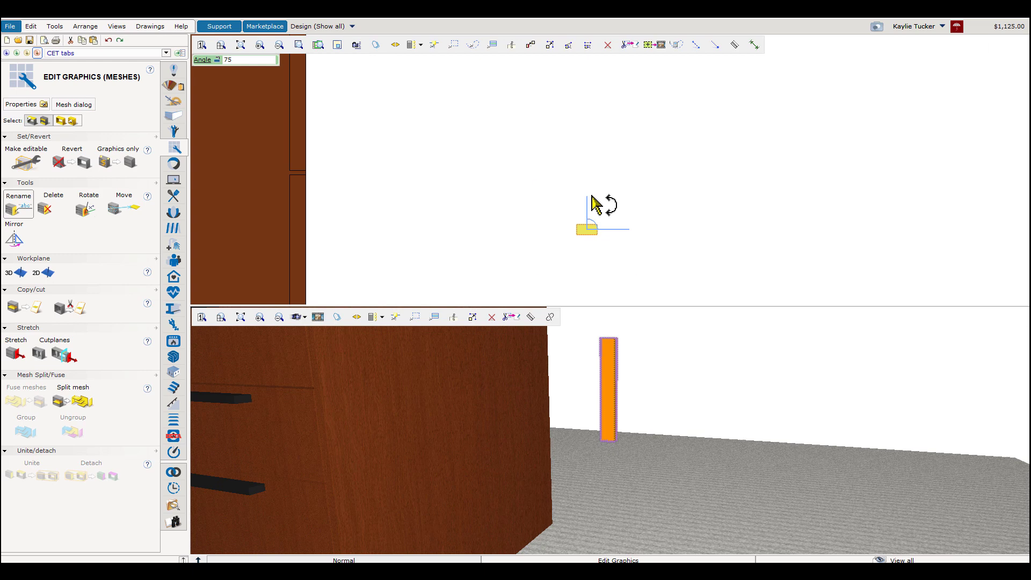
pyautogui.click(592, 196)
# - Bring the handle beside the doors and snap its back inner corner to the front door's outer corner at the gap
pyautogui.moveTo(597, 235); pyautogui.dragTo(344, 200)
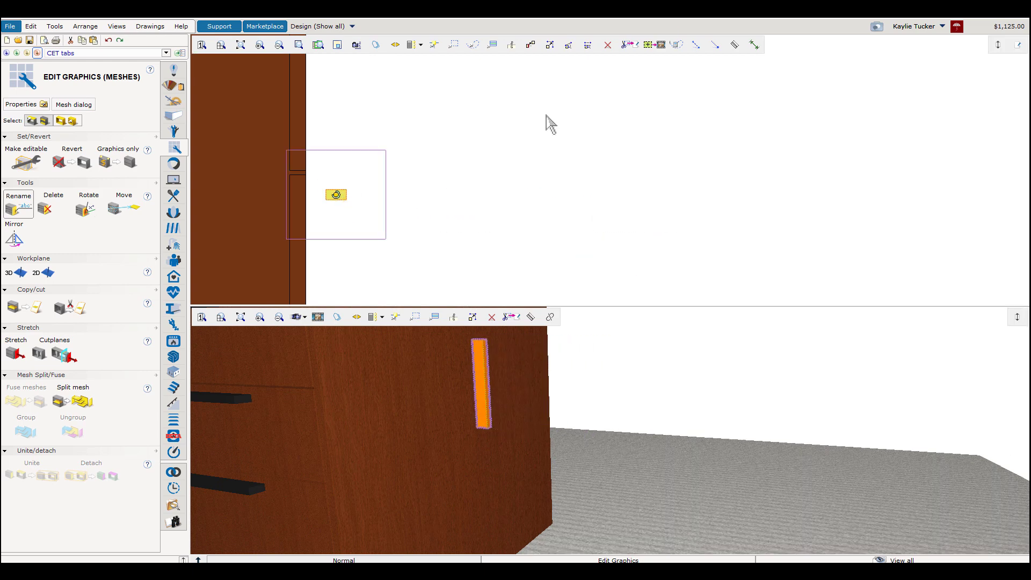
pyautogui.click(718, 46)
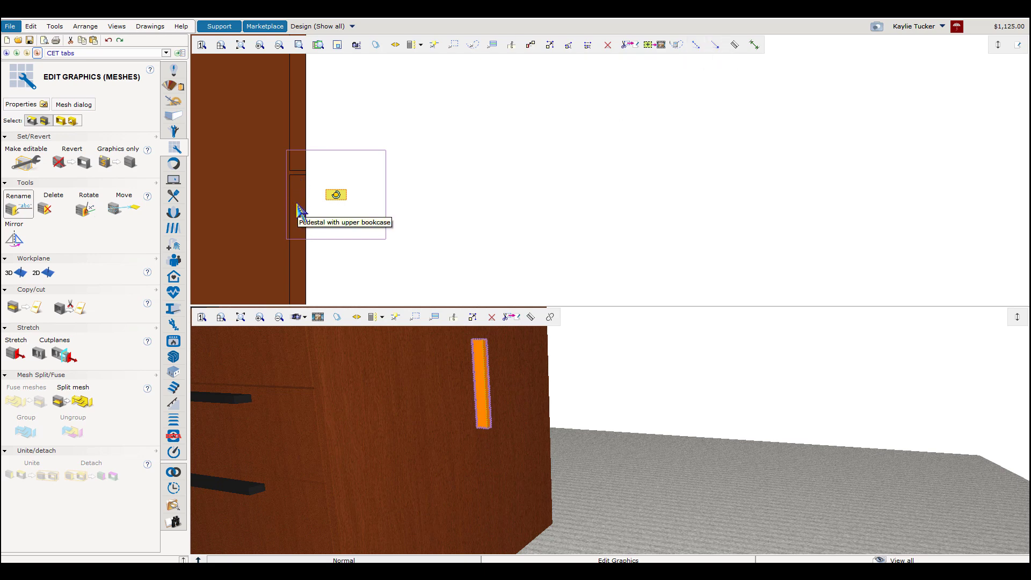
pyautogui.moveTo(331, 198); pyautogui.dragTo(325, 191)
pyautogui.click(550, 45)
pyautogui.scroll(2, 323, 185)
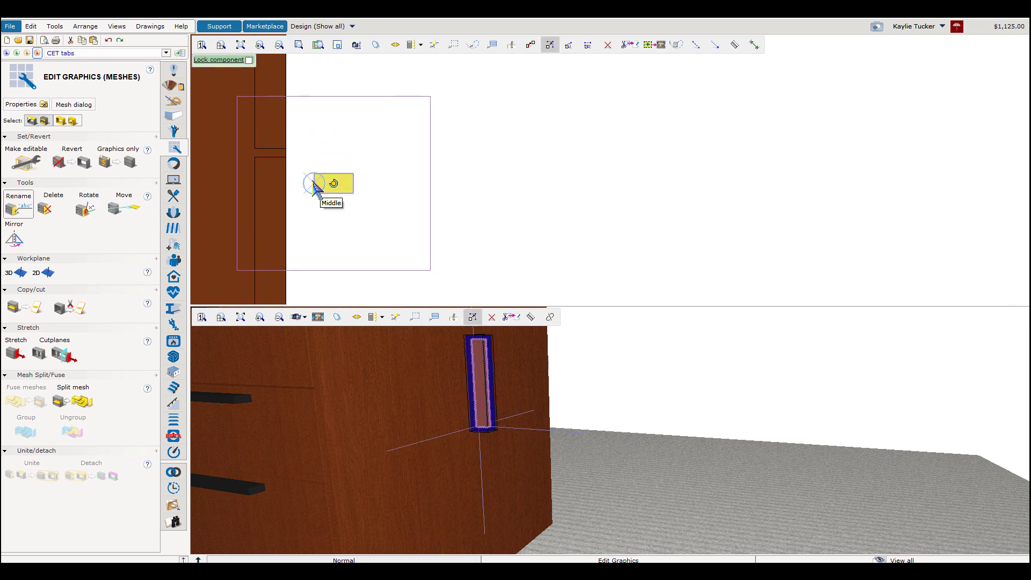
pyautogui.click(310, 178)
pyautogui.click(287, 158)
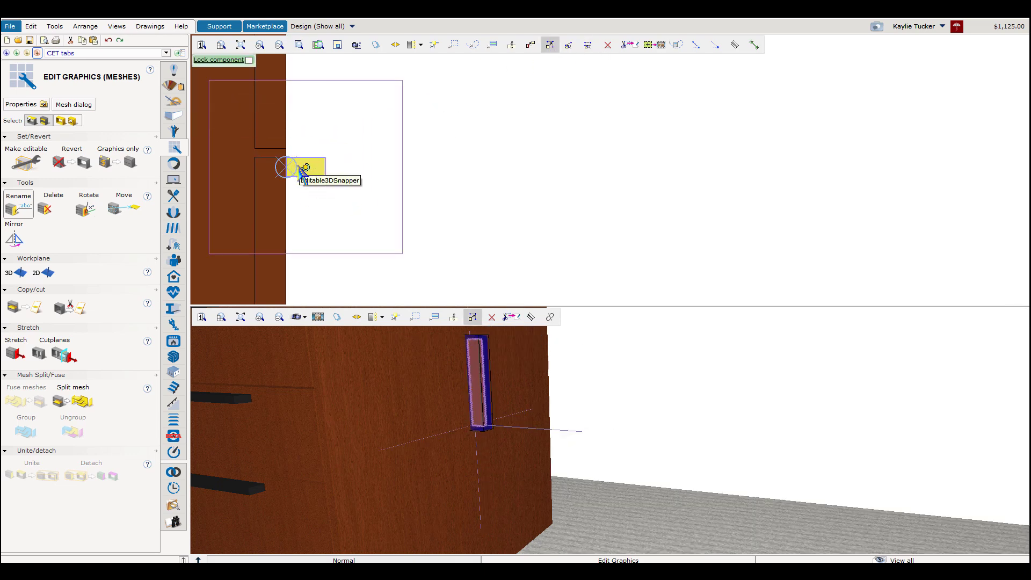
pyautogui.click(483, 225)
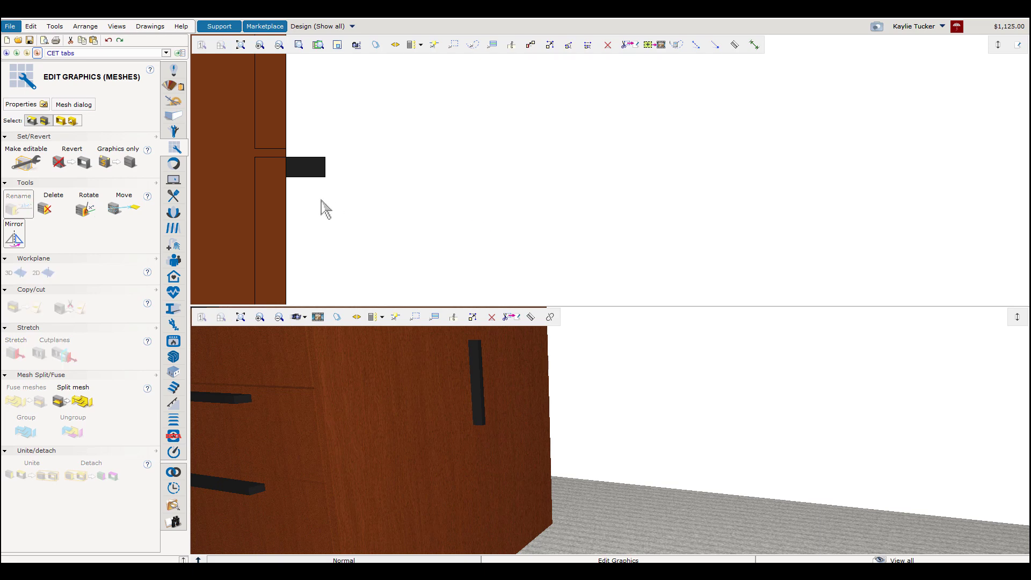
# - Move the handle 1" along the front door, away from the gap between the doors
pyautogui.click(307, 174)
pyautogui.moveTo(320, 173)
pyautogui.mouseDown()
pyautogui.moveTo(325, 189)
pyautogui.moveTo(315, 191)
pyautogui.moveTo(317, 173)
pyautogui.moveTo(315, 189)
pyautogui.mouseUp()
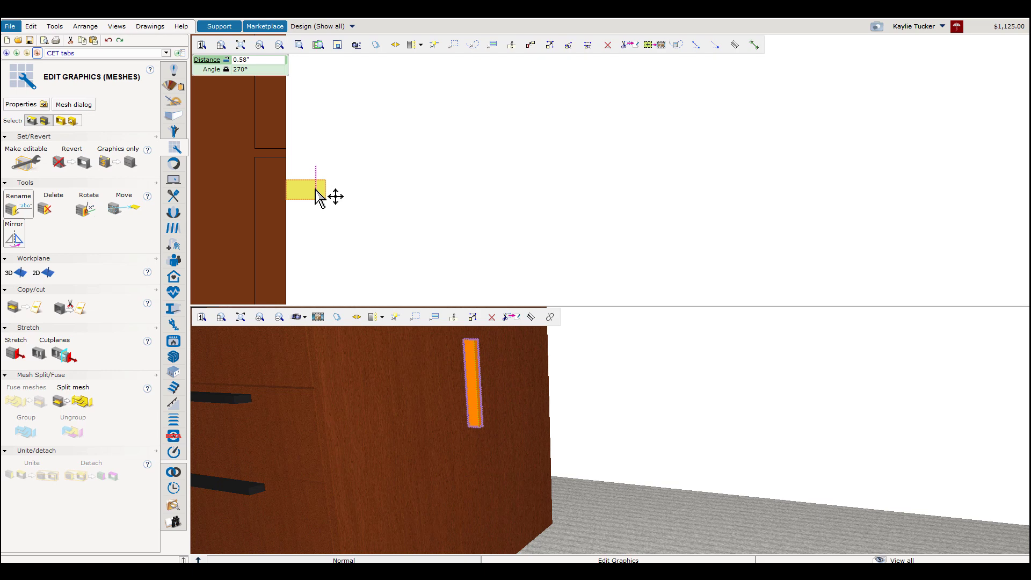
pyautogui.write('1.5')
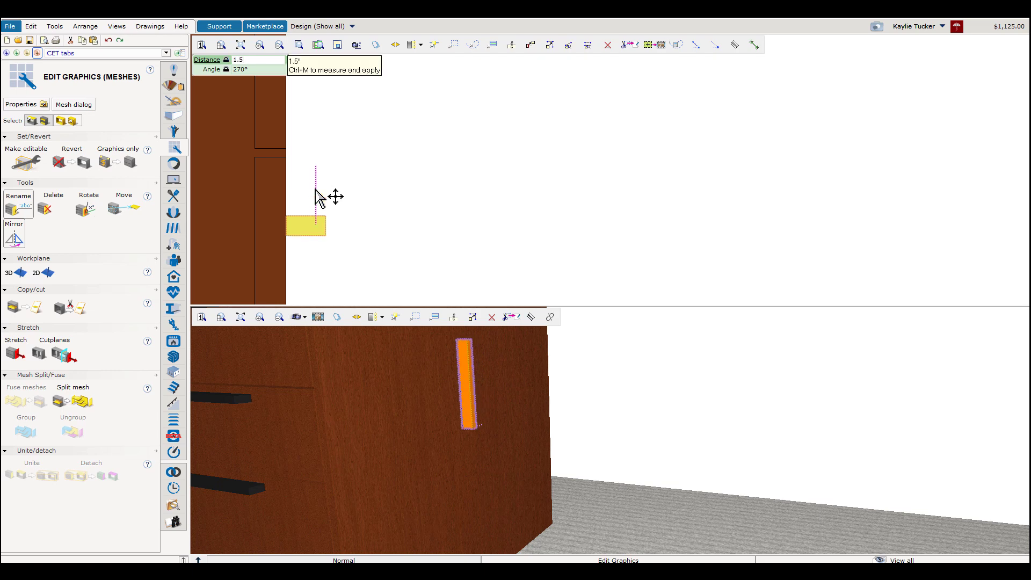
pyautogui.press('BackSpace')
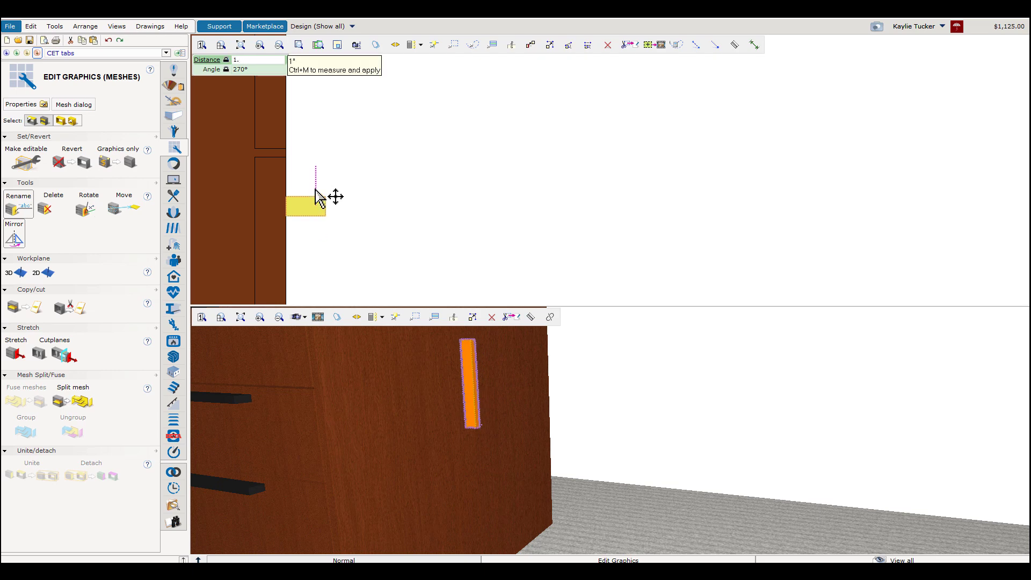
pyautogui.press('Return')
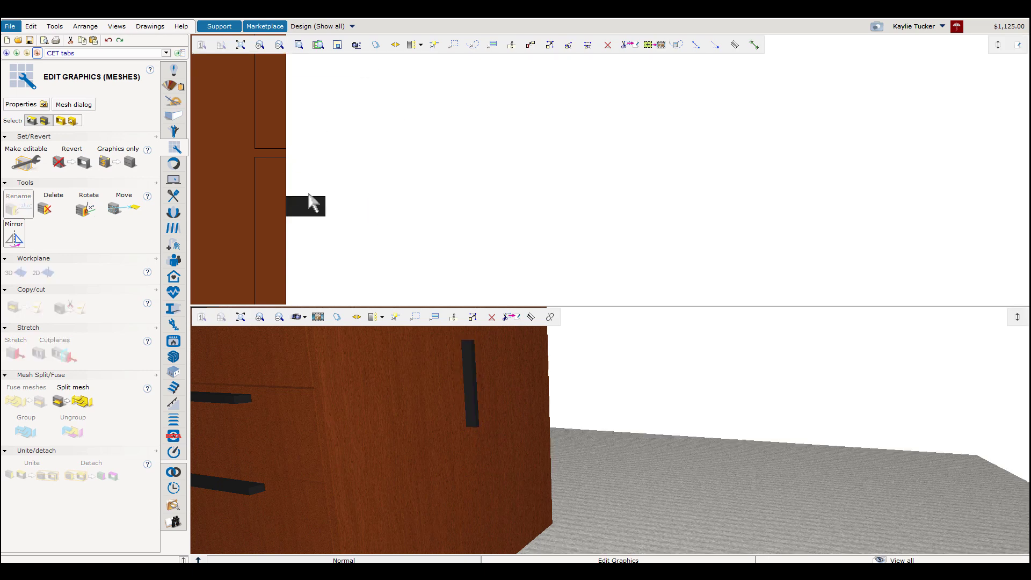
# - Copy the handle and snap the copy's front inner corner to the back door's outer corner at the gap
pyautogui.scroll(-2, 323, 199)
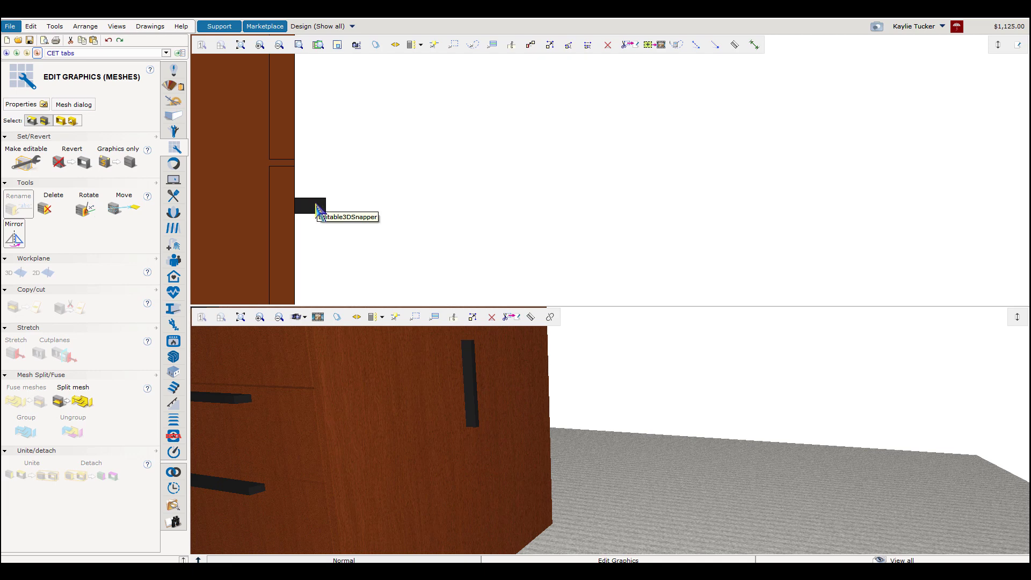
pyautogui.click(318, 210)
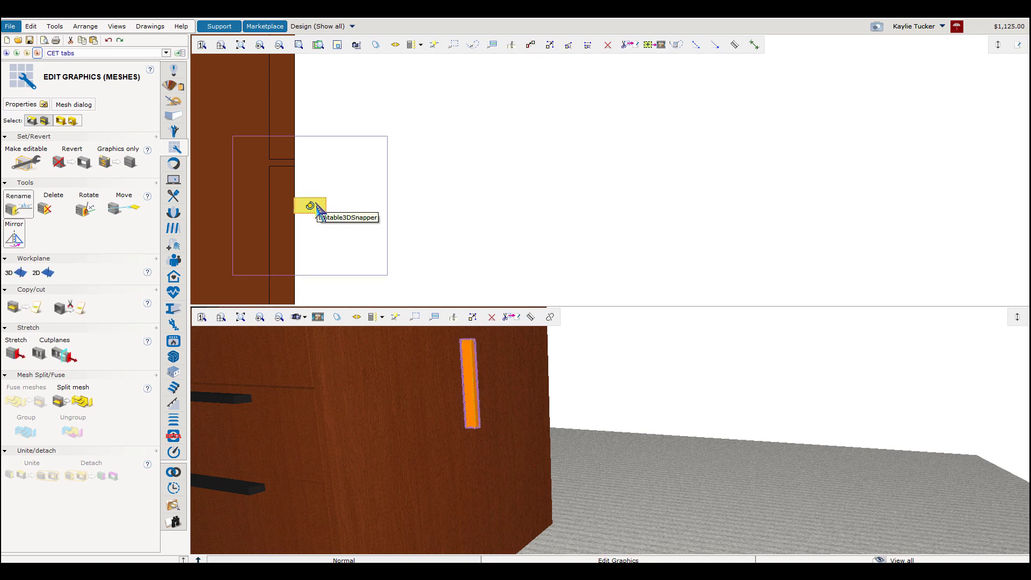
pyautogui.keyDown('ctrl'); pyautogui.moveTo(319, 209); pyautogui.dragTo(405, 134); pyautogui.keyUp('ctrl')
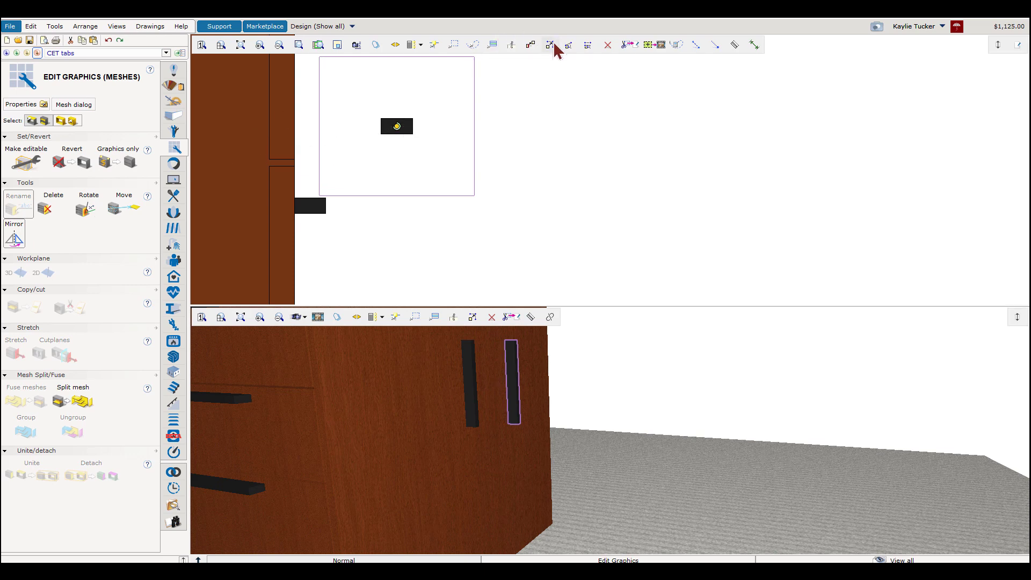
pyautogui.click(550, 45)
pyautogui.click(382, 136)
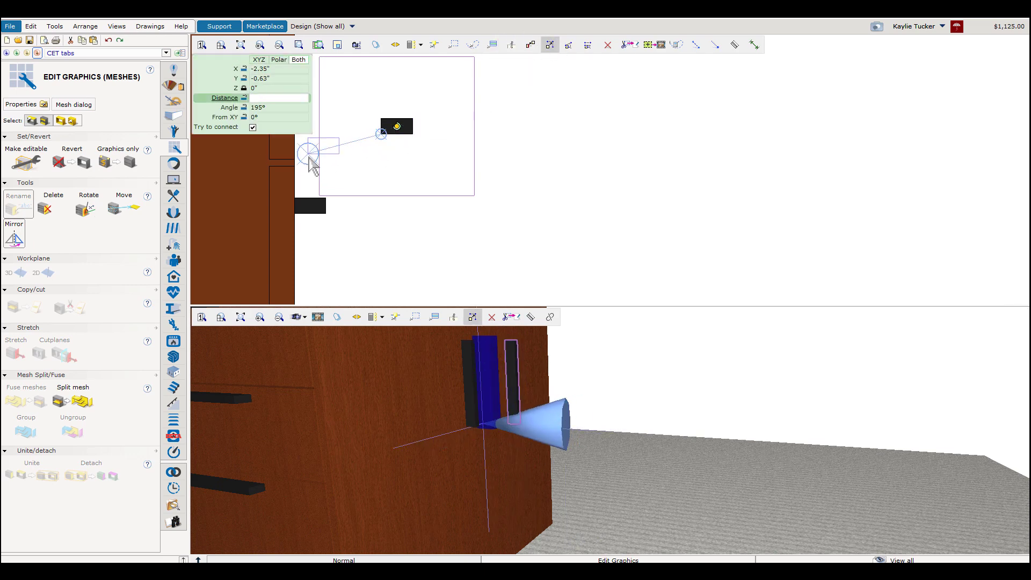
pyautogui.click(304, 158)
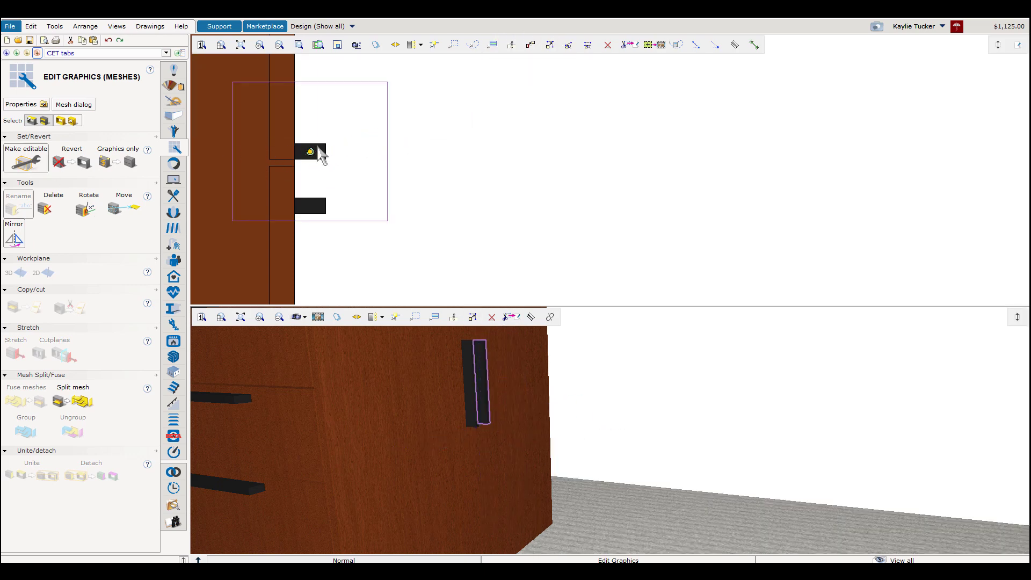
# - Move the copied handle 1" along the back door, away from the gap
pyautogui.moveTo(321, 157); pyautogui.dragTo(325, 126)
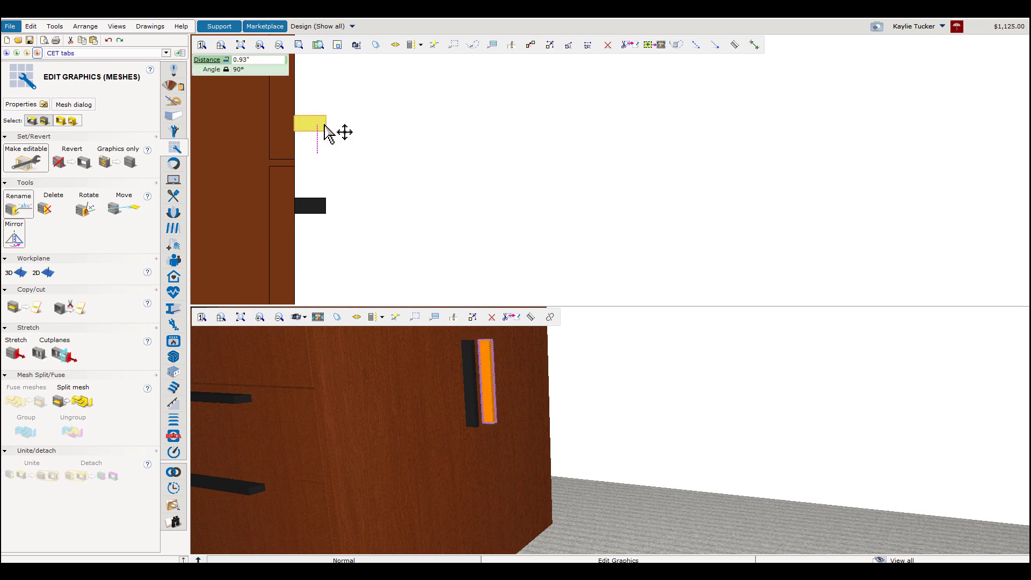
pyautogui.write('1')
pyautogui.press('Return')
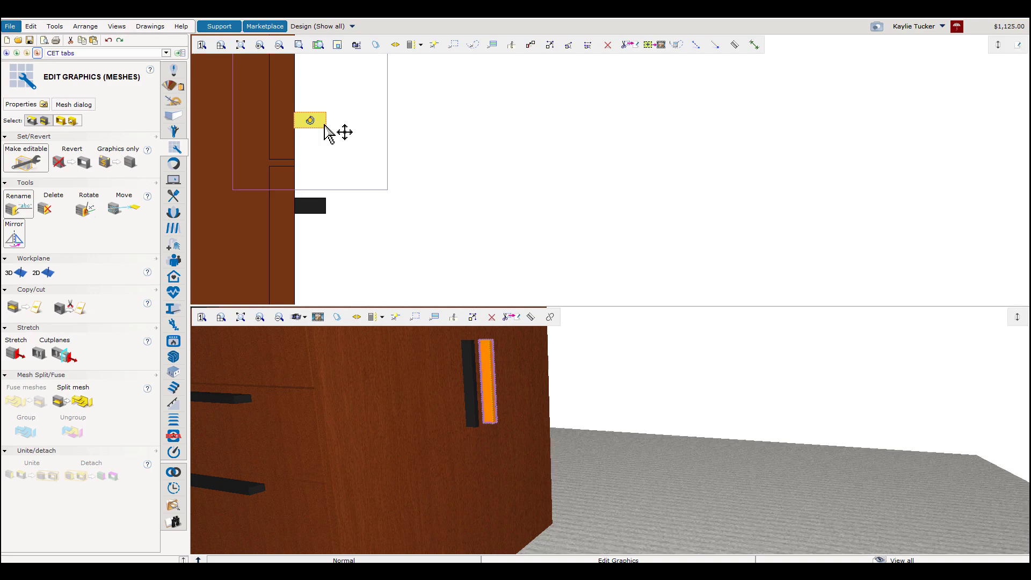
pyautogui.click(463, 242)
# - Select both door handles together and raise them to the upper half of the cherry doors, keeping them on either side of the gap
pyautogui.scroll(-4, 483, 383)
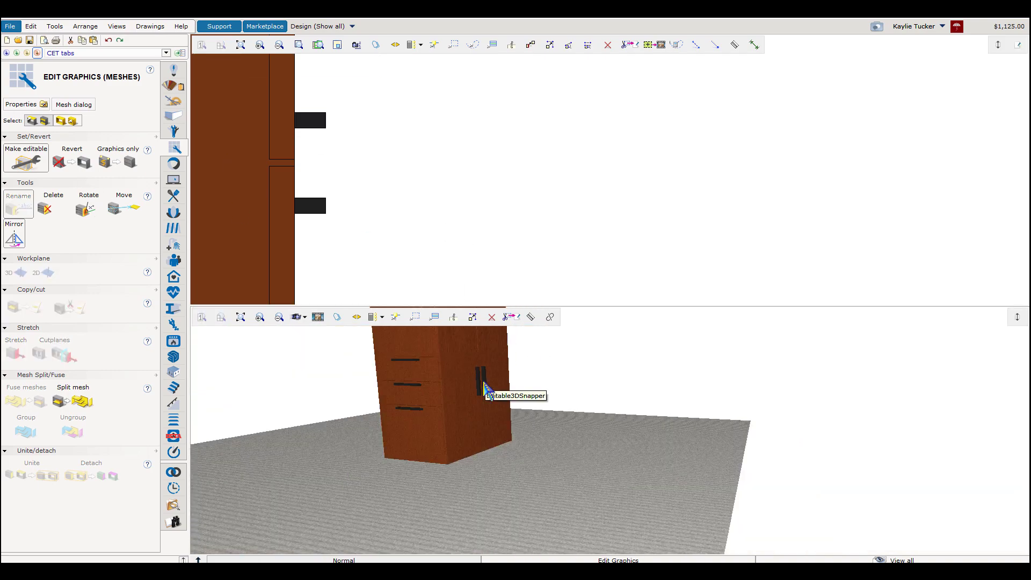
pyautogui.scroll(3, 484, 392)
pyautogui.scroll(-2, 509, 446)
pyautogui.scroll(1, 507, 423)
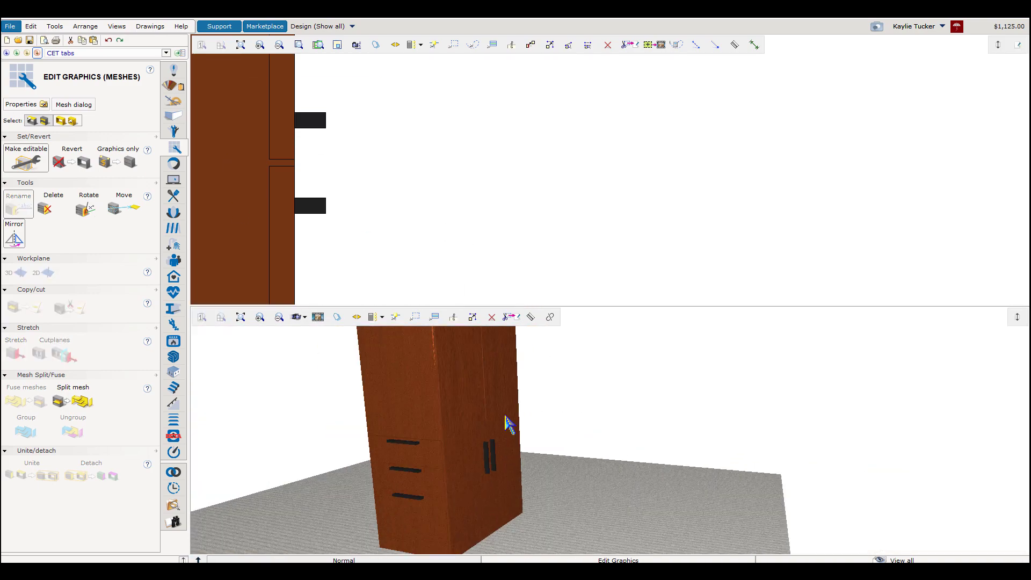
pyautogui.moveTo(522, 451); pyautogui.dragTo(487, 473, button='middle')
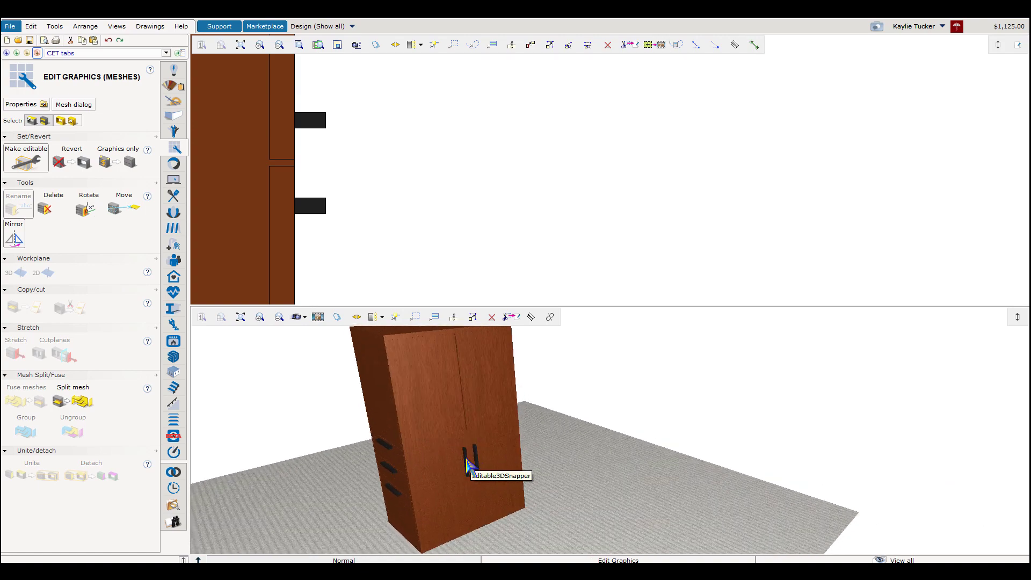
pyautogui.click(467, 462)
pyautogui.keyDown('ctrl'); pyautogui.click(476, 461); pyautogui.keyUp('ctrl')
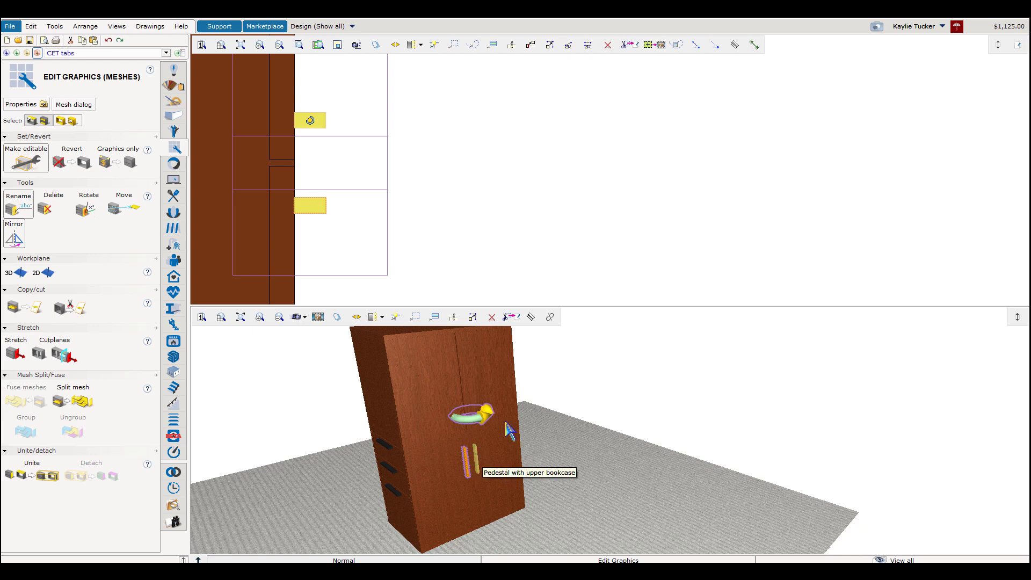
pyautogui.press('pageup')
pyautogui.press('pageup')
pyautogui.press('pageup')
pyautogui.press('pageup')
pyautogui.press('pageup')
pyautogui.press('pageup')
pyautogui.press('pageup')
pyautogui.press('pageup')
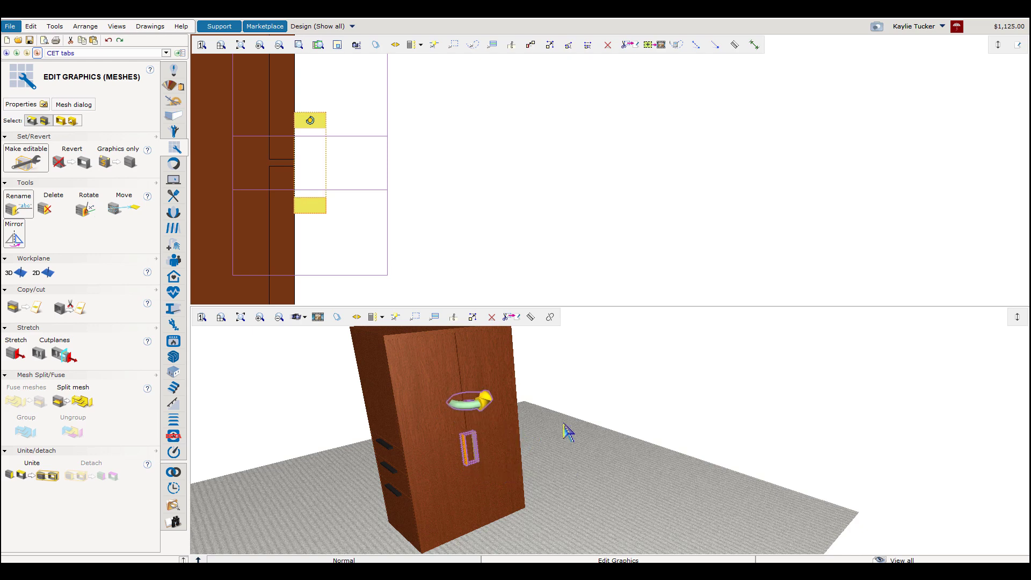
pyautogui.press('pageup')
pyautogui.press('pageup')
pyautogui.press('pageup')
pyautogui.press('pageup')
pyautogui.press('pageup')
pyautogui.press('pageup')
pyautogui.press('pageup')
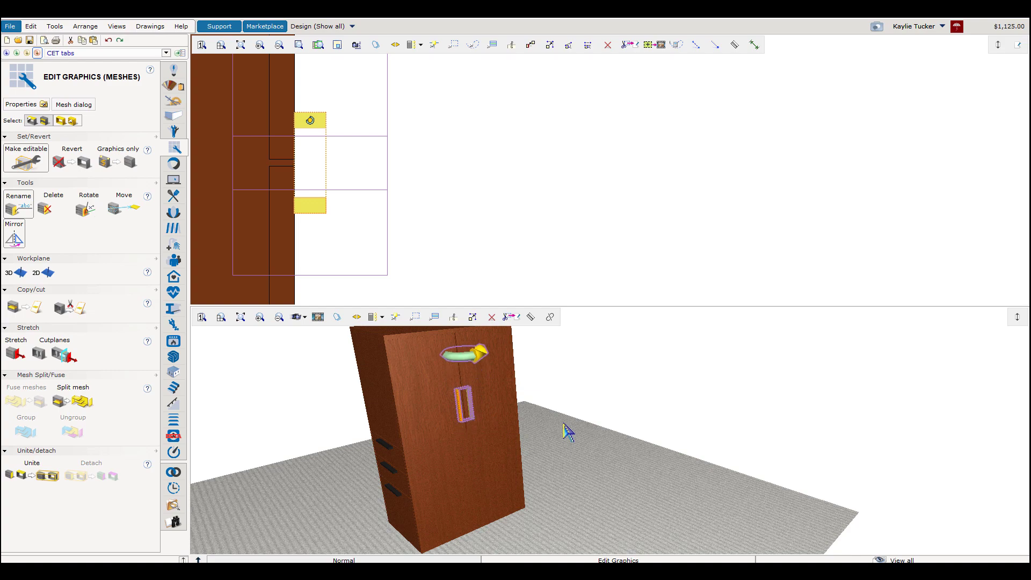
pyautogui.press('pageup')
pyautogui.press('pageup')
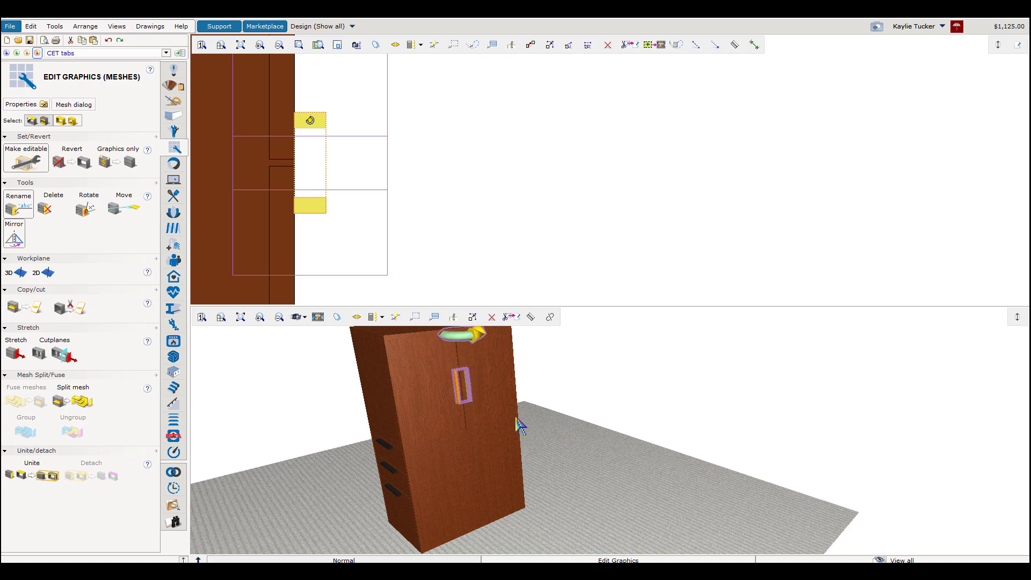
pyautogui.scroll(5, 472, 389)
pyautogui.press('pageup')
pyautogui.press('pageup')
pyautogui.press('pageup')
pyautogui.press('pageup')
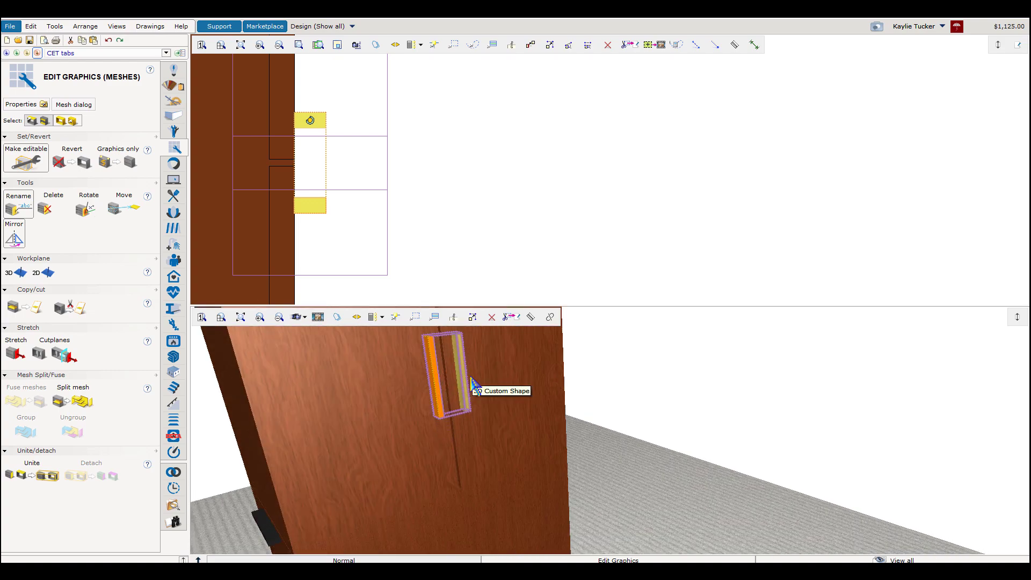
pyautogui.click(520, 277)
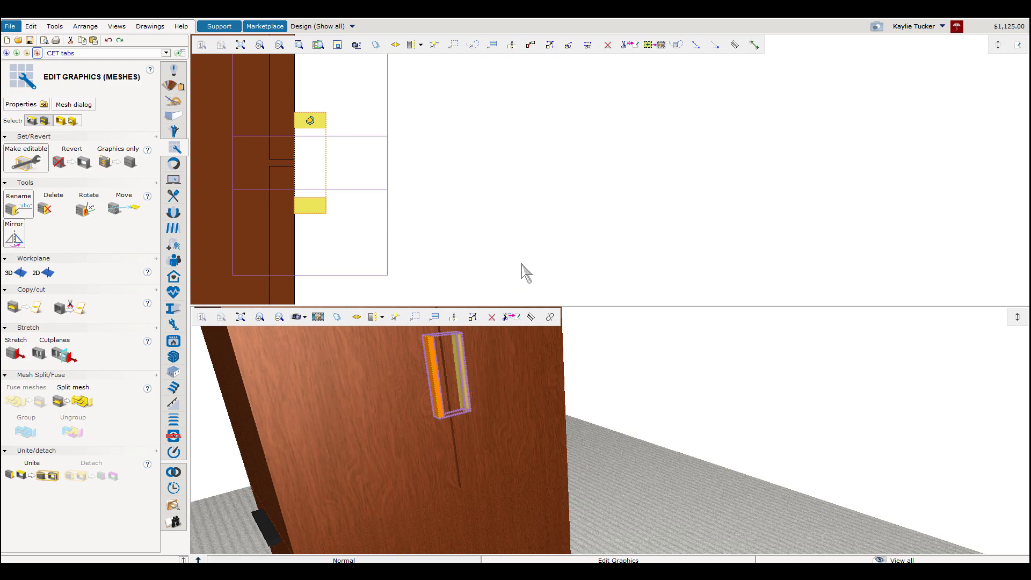
# - Examine the whole tower from its drawer and door sides to check the placement of the handles
pyautogui.scroll(-5, 517, 420)
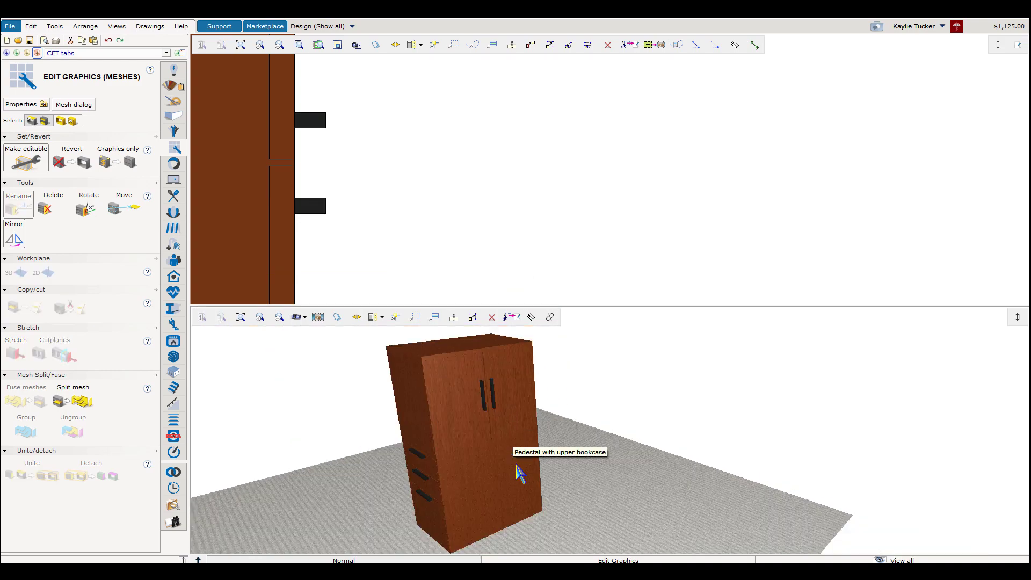
pyautogui.moveTo(520, 453); pyautogui.dragTo(588, 529, button='middle')
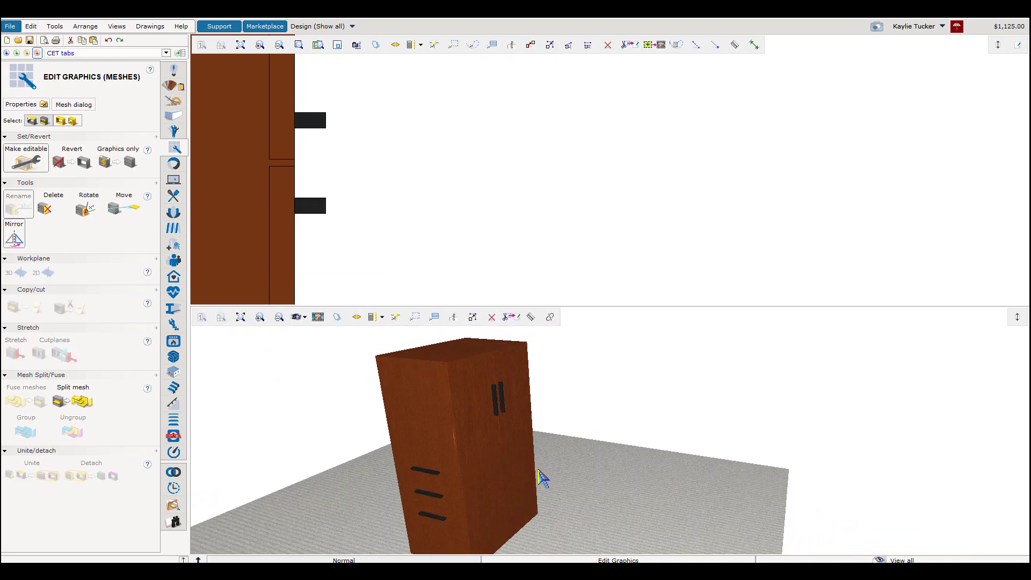
pyautogui.scroll(-3, 571, 419)
pyautogui.scroll(3, 543, 449)
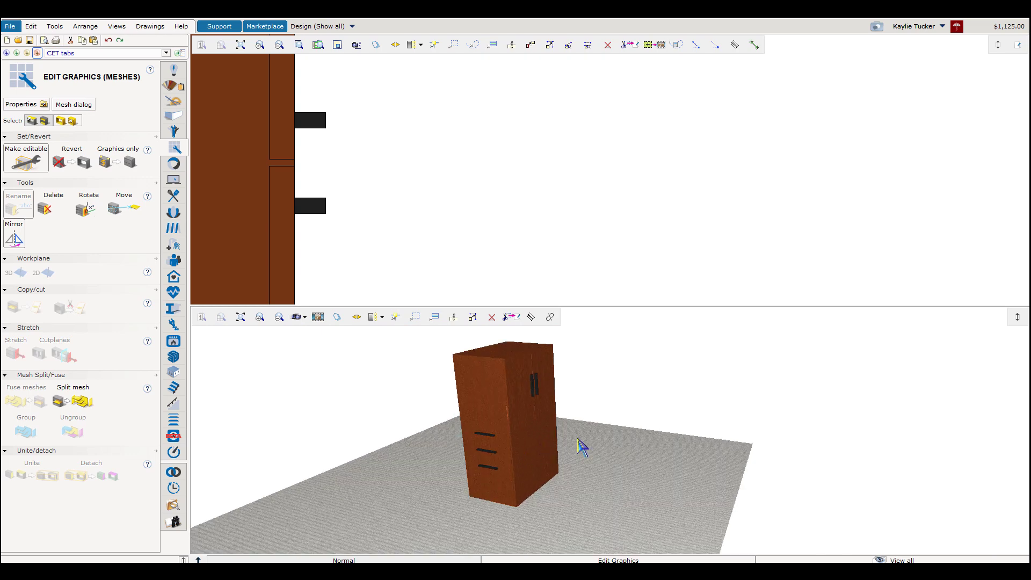
pyautogui.scroll(-4, 483, 236)
pyautogui.scroll(-3, 546, 468)
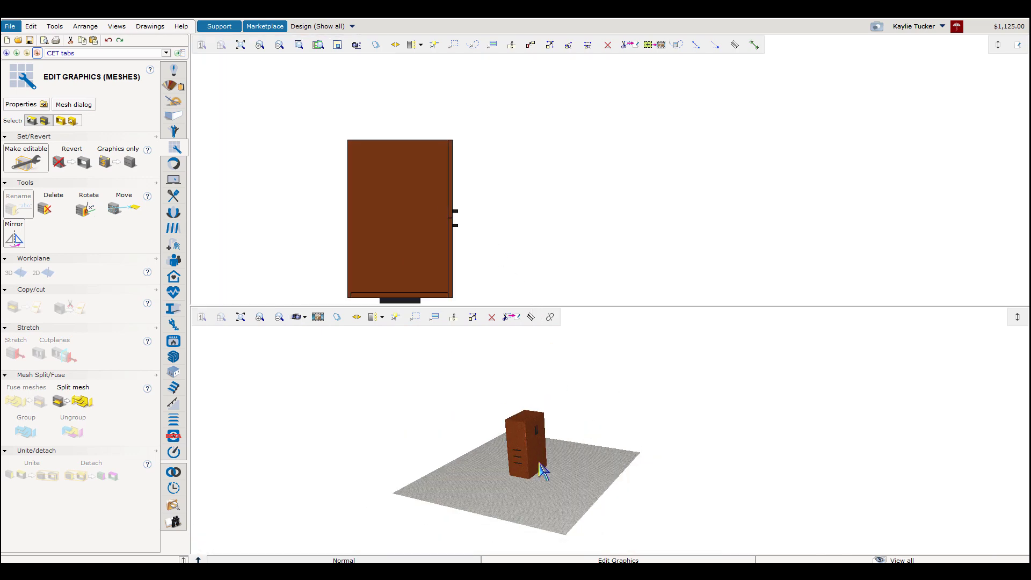
pyautogui.scroll(2, 561, 430)
pyautogui.moveTo(477, 253); pyautogui.dragTo(481, 219, button='middle')
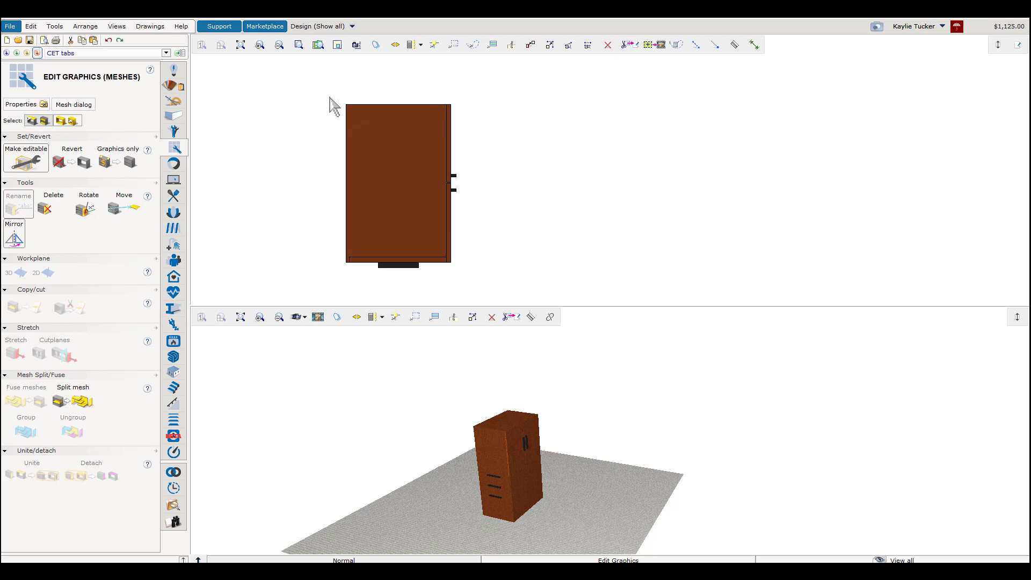
# - Select the whole tower with its doors and handles and unite the parts into FODataBookcaseTower
pyautogui.moveTo(326, 96); pyautogui.dragTo(490, 279)
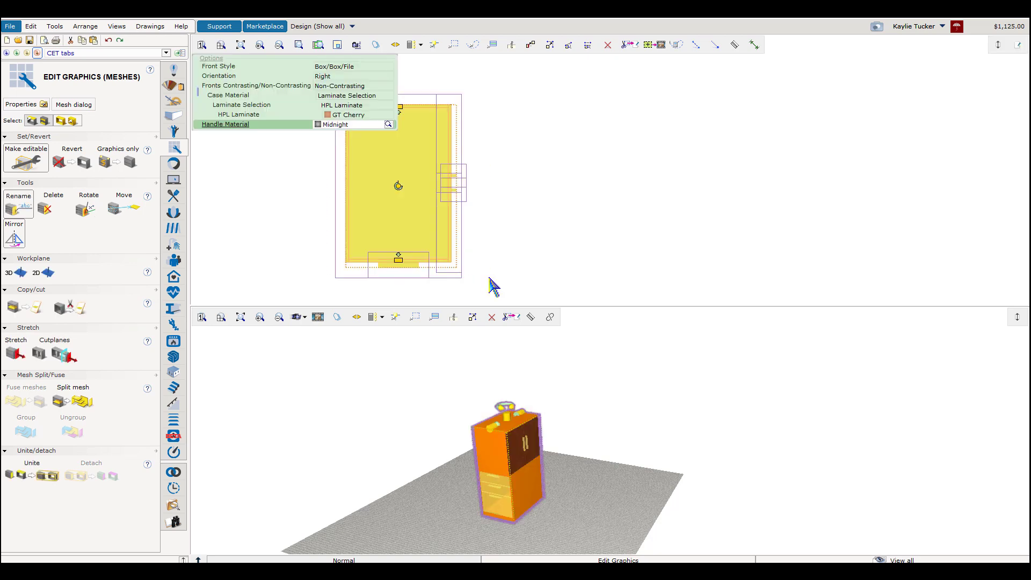
pyautogui.click(44, 479)
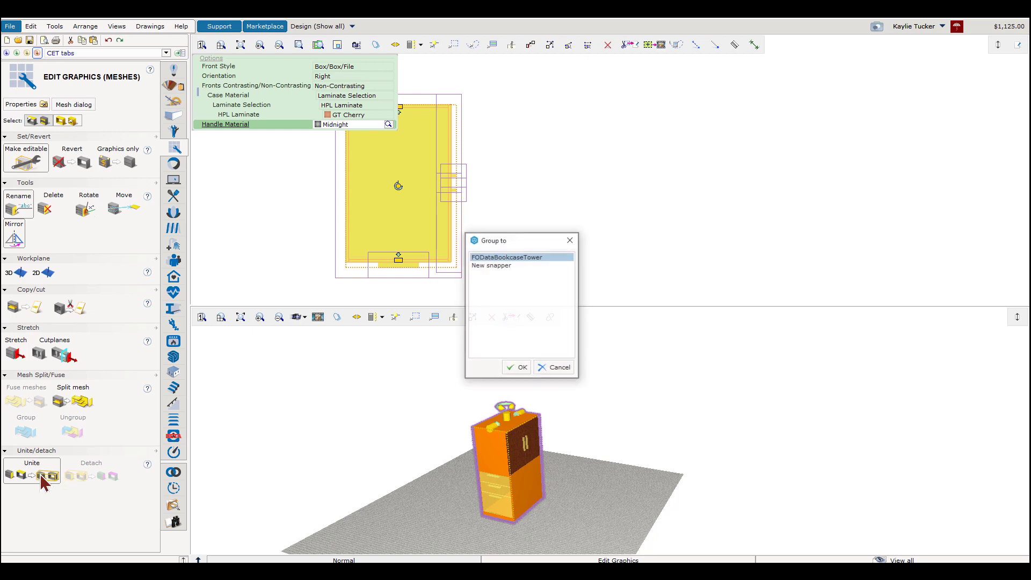
pyautogui.click(522, 369)
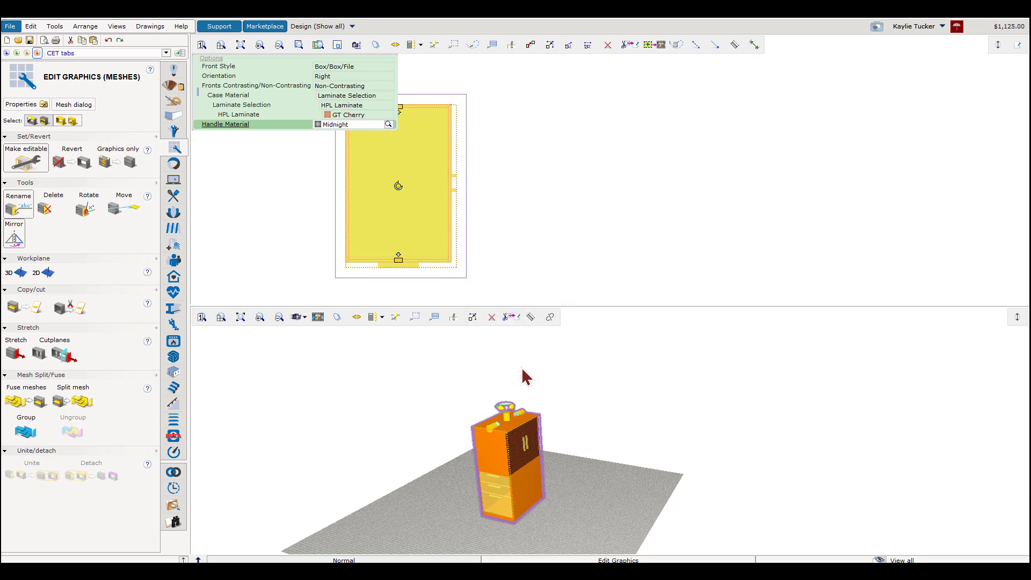
pyautogui.click(498, 245)
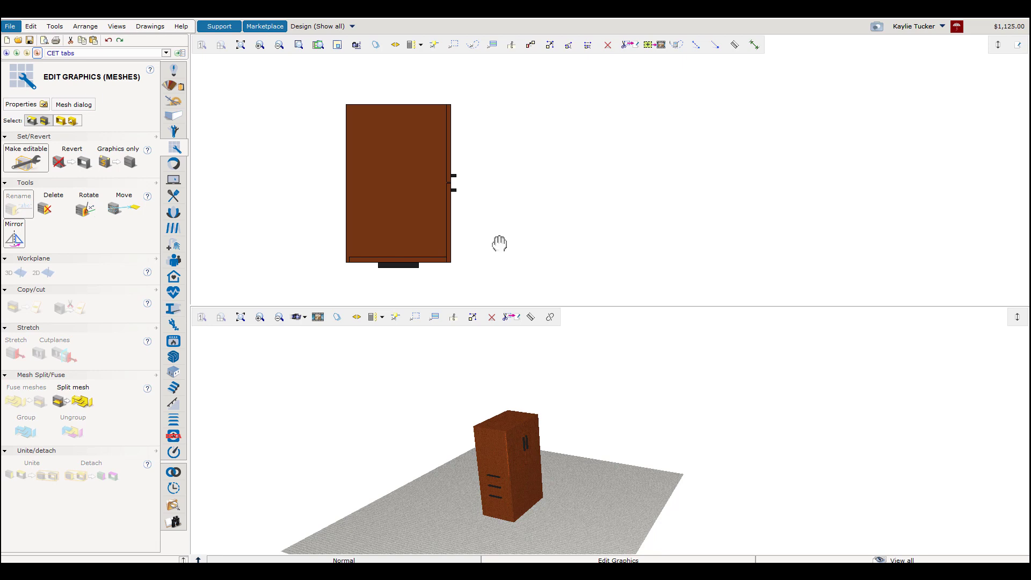
# - Check whether a cherry door still selects separately, and group the united tower with its custom-shape doors
pyautogui.click(527, 456)
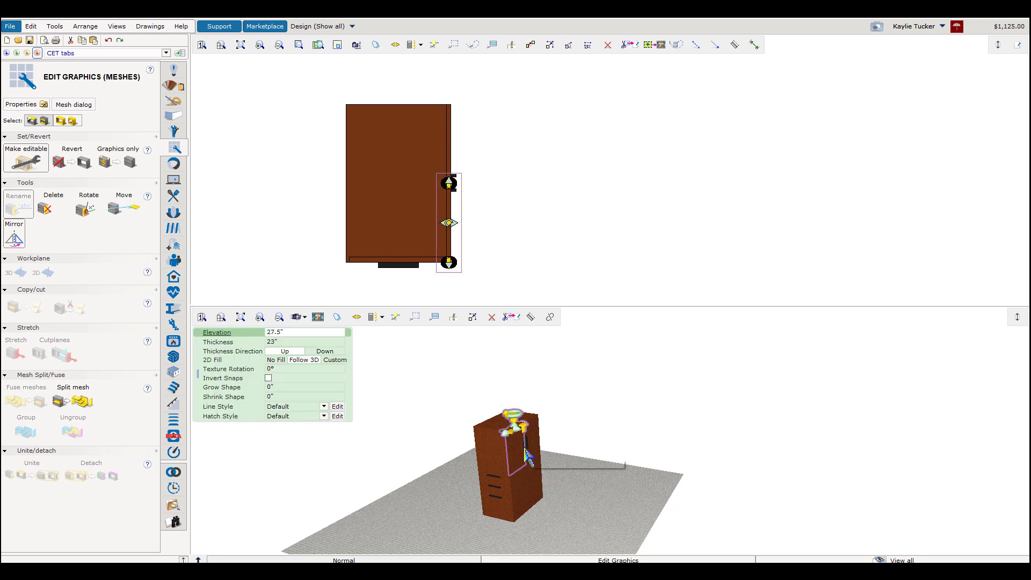
pyautogui.click(534, 243)
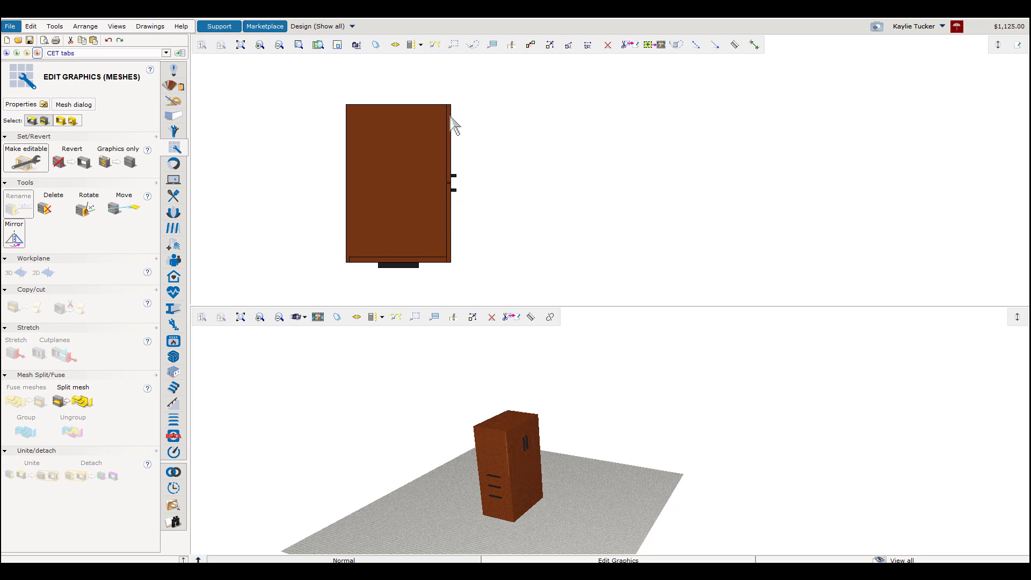
pyautogui.moveTo(332, 93); pyautogui.dragTo(478, 295)
pyautogui.rightClick(399, 179)
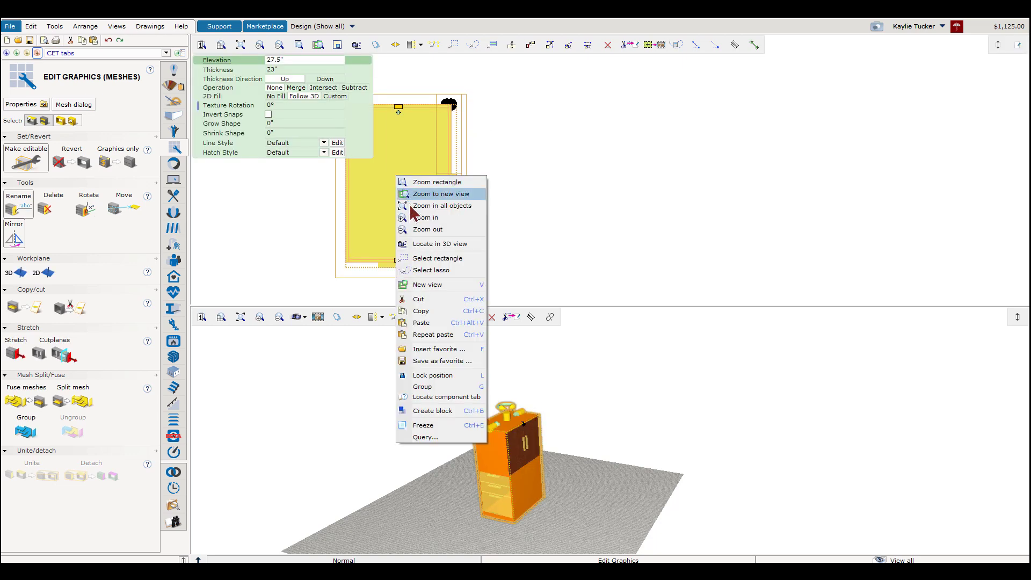
pyautogui.click(422, 387)
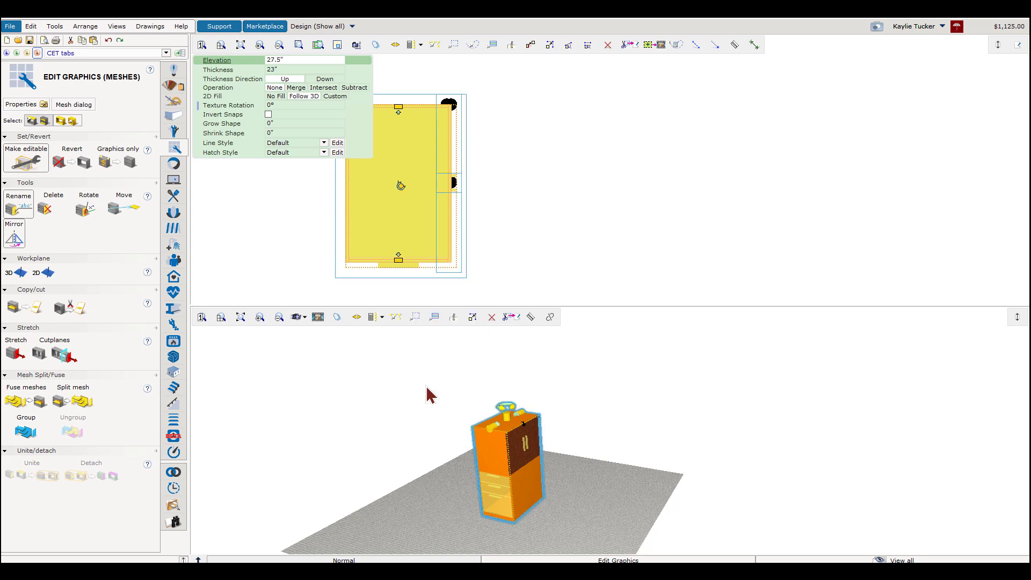
# - Place three copies of the grouped tower in a spaced row beside the original
pyautogui.click(421, 215)
pyautogui.keyDown('ctrl'); pyautogui.moveTo(421, 215); pyautogui.dragTo(914, 199); pyautogui.keyUp('ctrl')
pyautogui.scroll(-3, 698, 199)
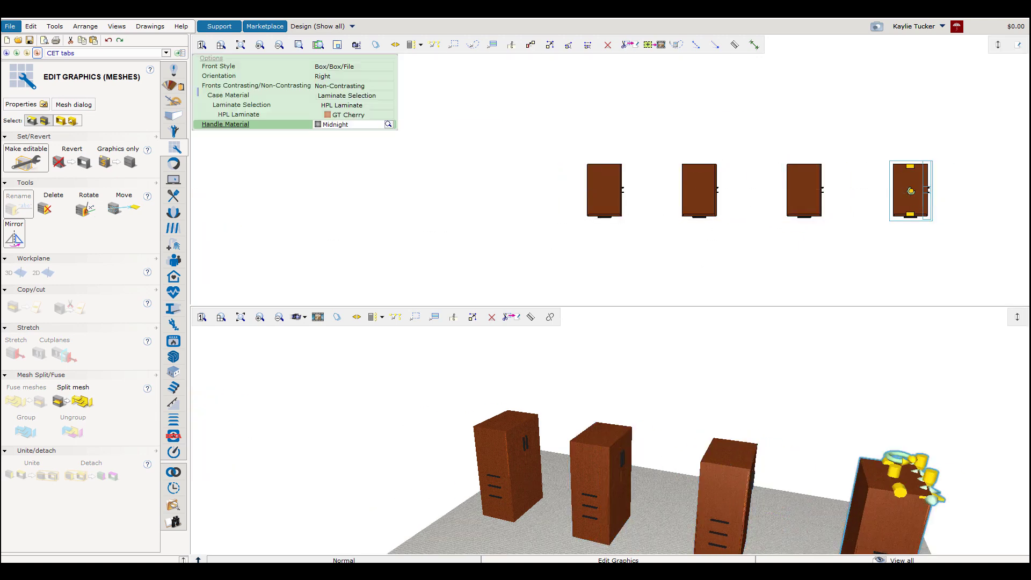
pyautogui.click(594, 254)
pyautogui.moveTo(598, 265); pyautogui.dragTo(386, 266, button='middle')
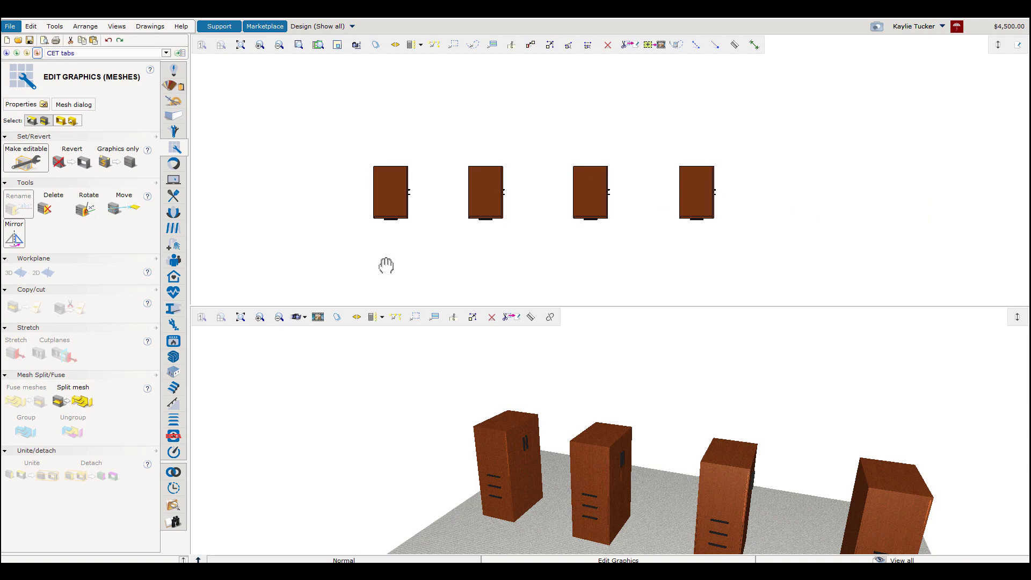